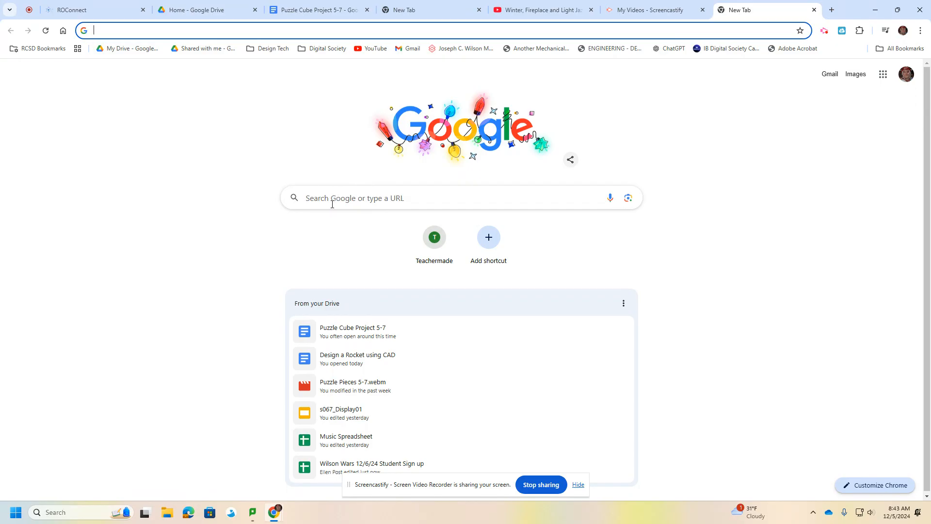
Search Google for tinkercad and open the Tinkercad website from the results.
left_click(332, 197)
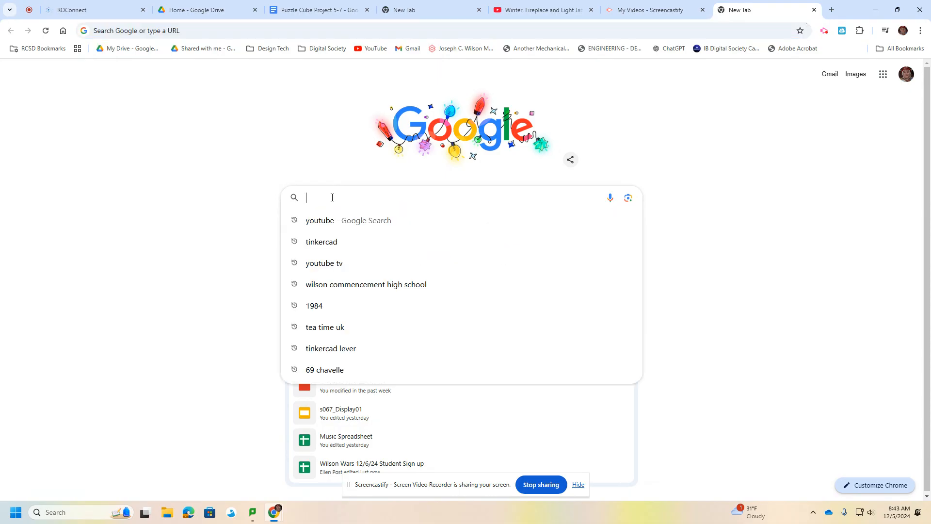
left_click(328, 243)
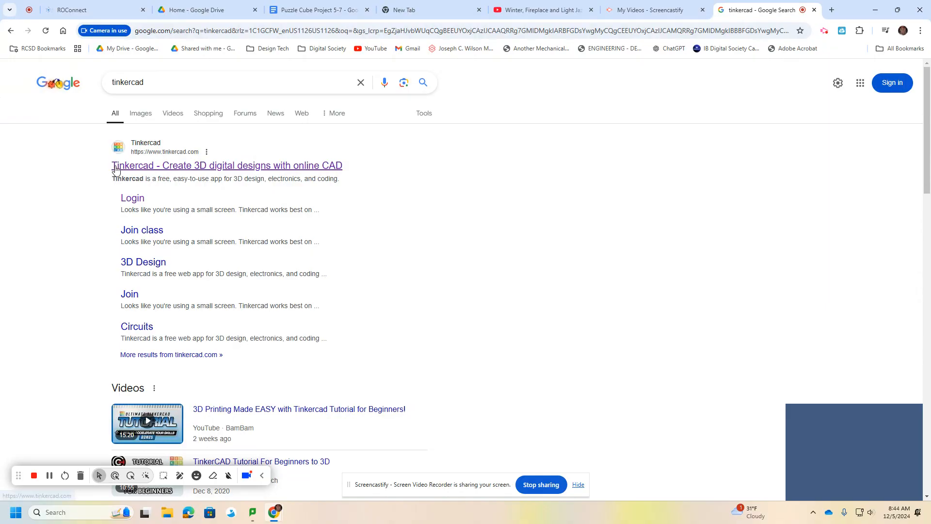
left_click(128, 166)
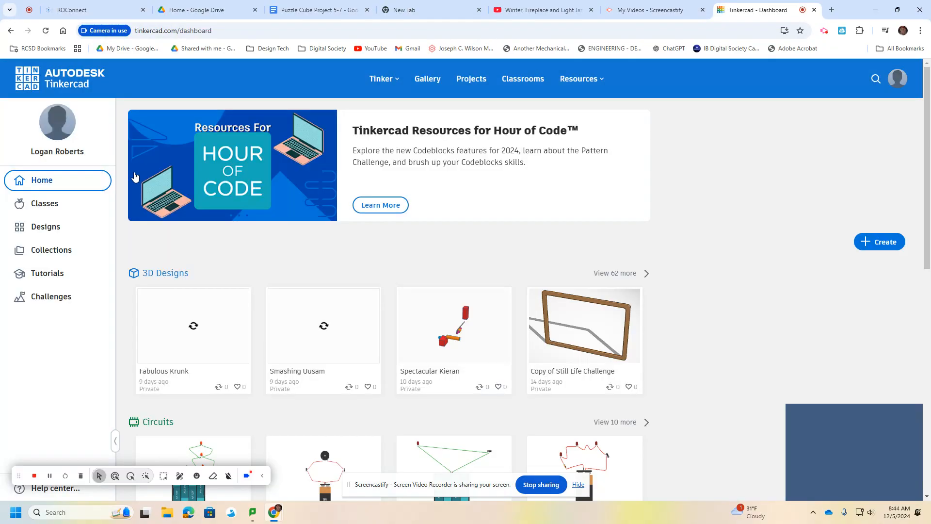
Create a new 3D design from the Tinkercad dashboard.
scroll(253, 301, "down", 1)
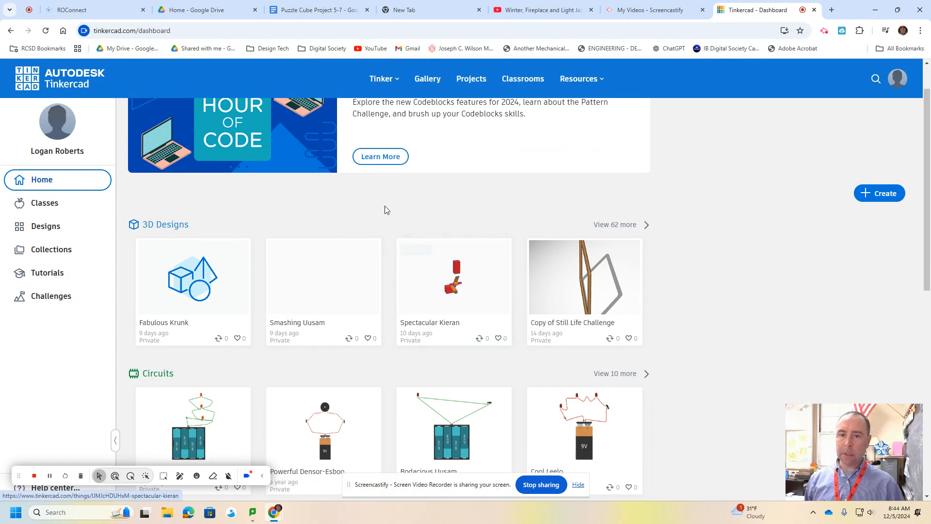
scroll(386, 208, "up", 1)
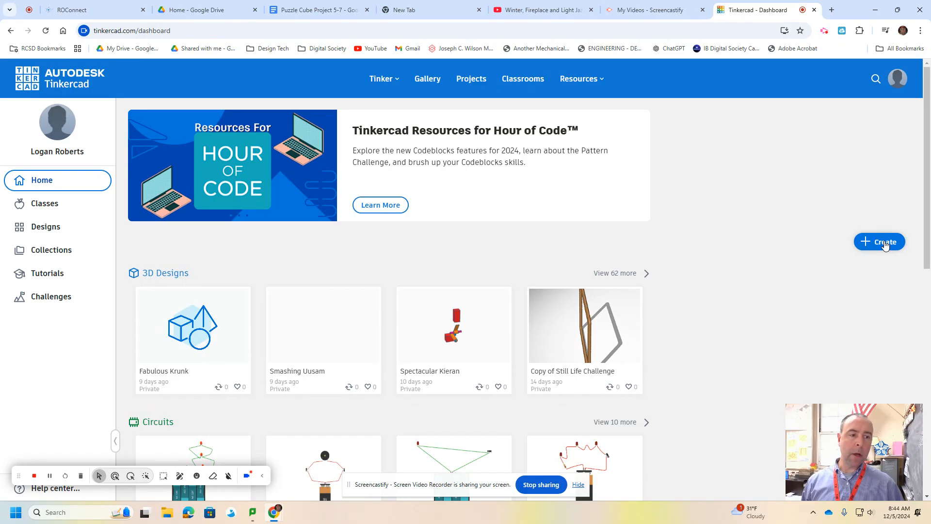
left_click(885, 242)
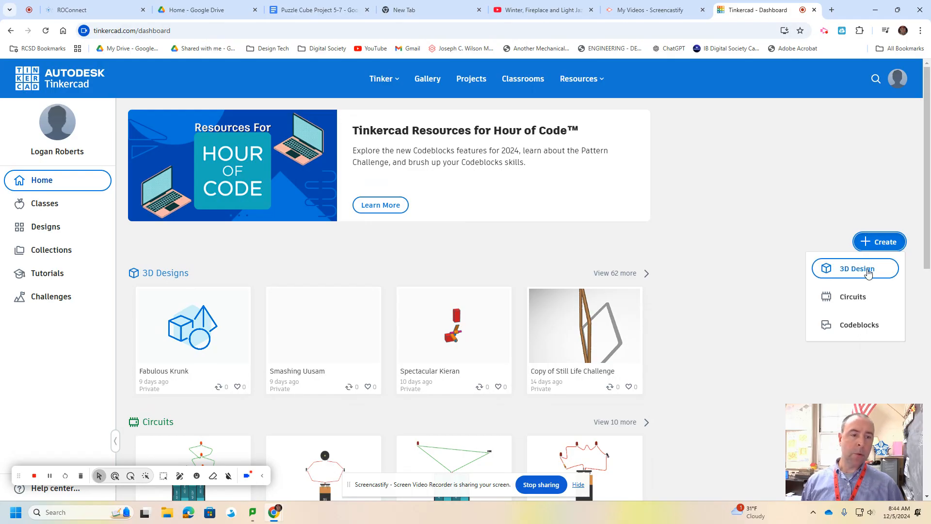
left_click(868, 273)
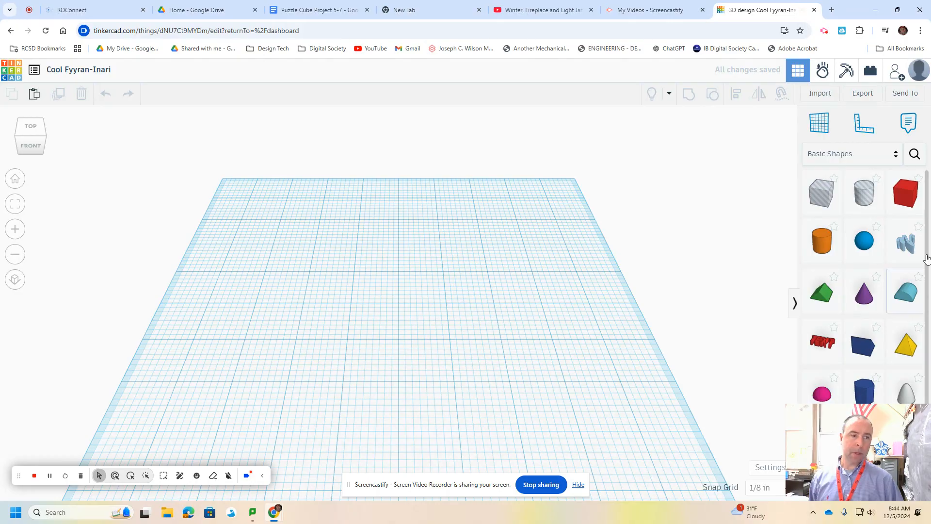
Look through the available basic shapes and the shape library categories, returning to the Basic Shapes collection.
scroll(836, 260, "down", 2)
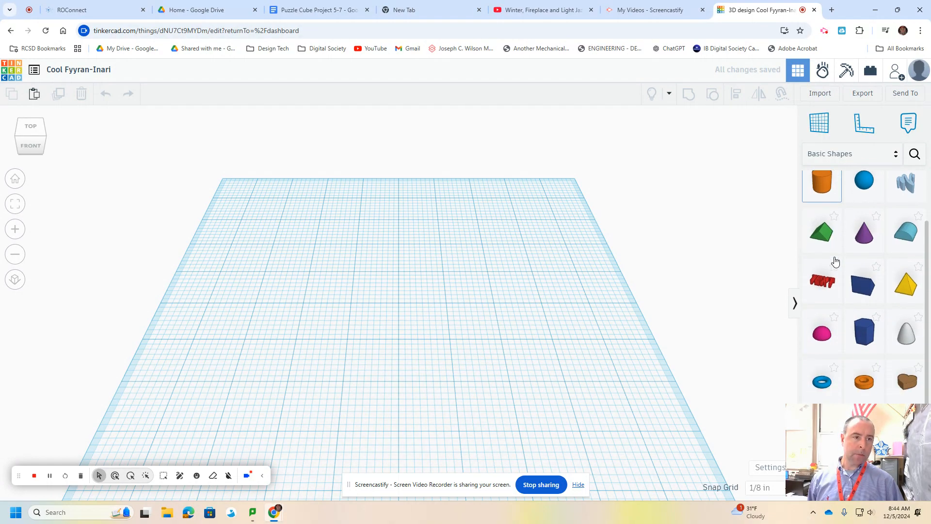
scroll(889, 322, "up", 2)
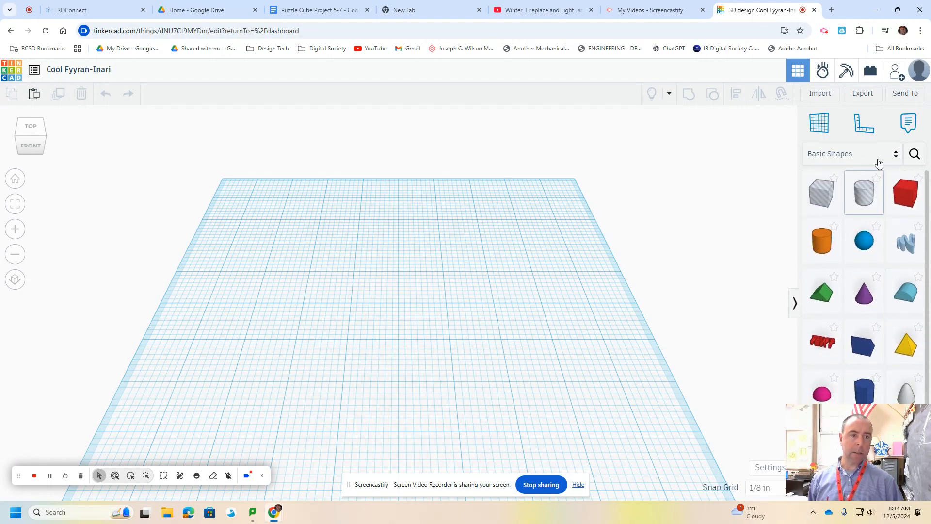
left_click(895, 158)
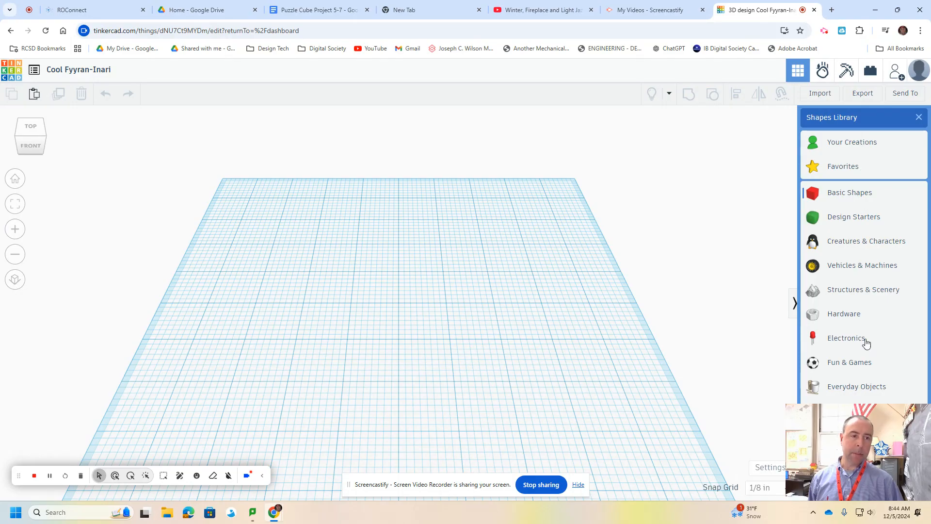
left_click(849, 194)
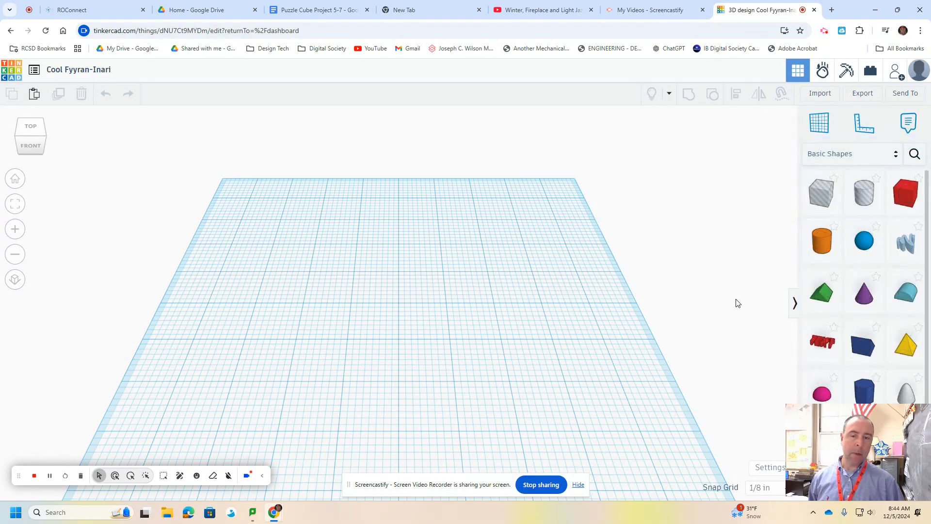
Check the workspace settings for the units, preset, width and length of the workplane, and close them.
right_click_drag(532, 291, 586, 295)
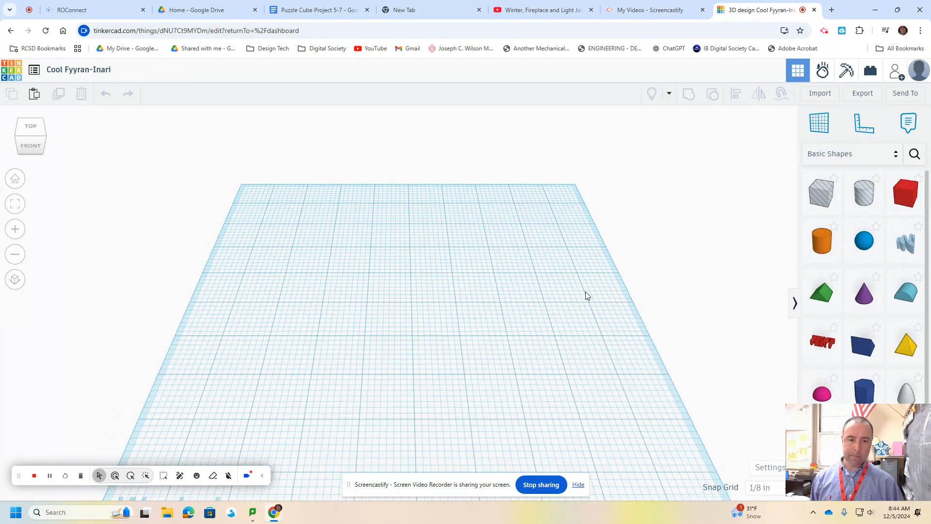
scroll(410, 324, "down", 1)
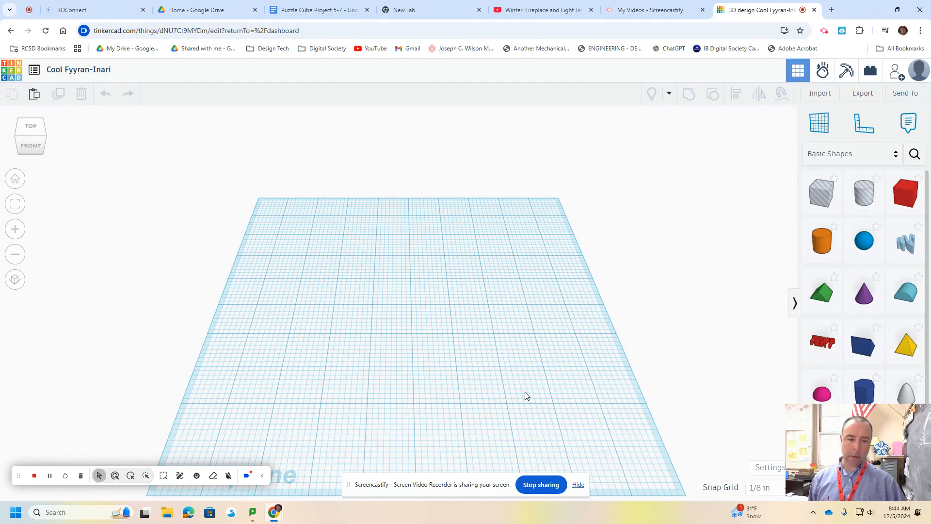
left_click(773, 471)
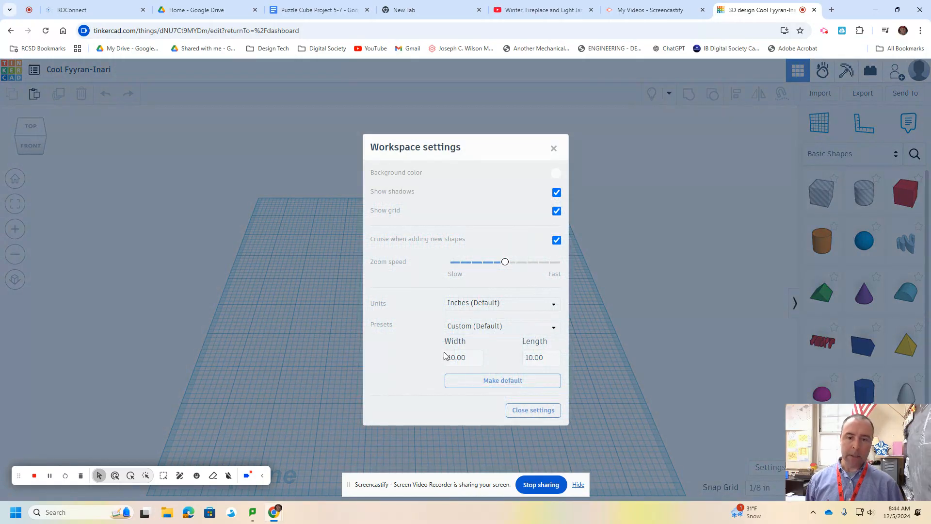
left_click(555, 304)
left_click(555, 306)
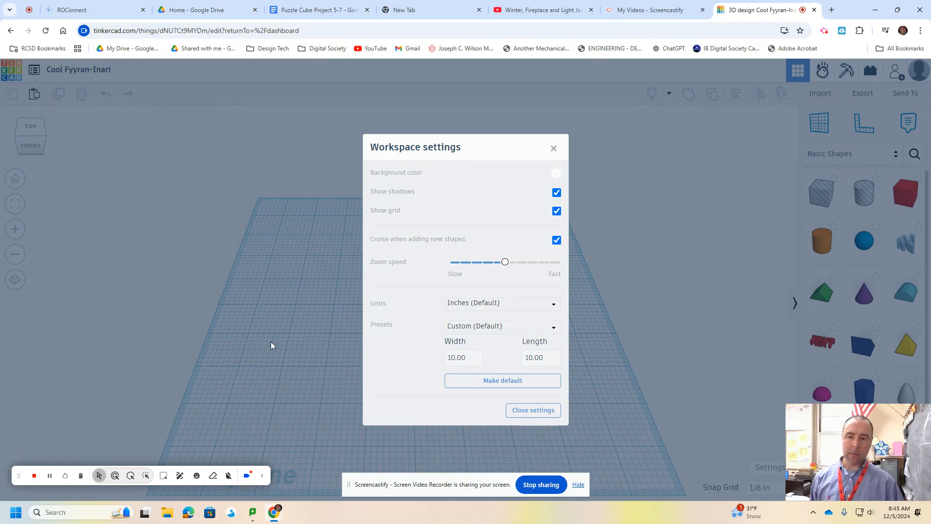
left_click(529, 413)
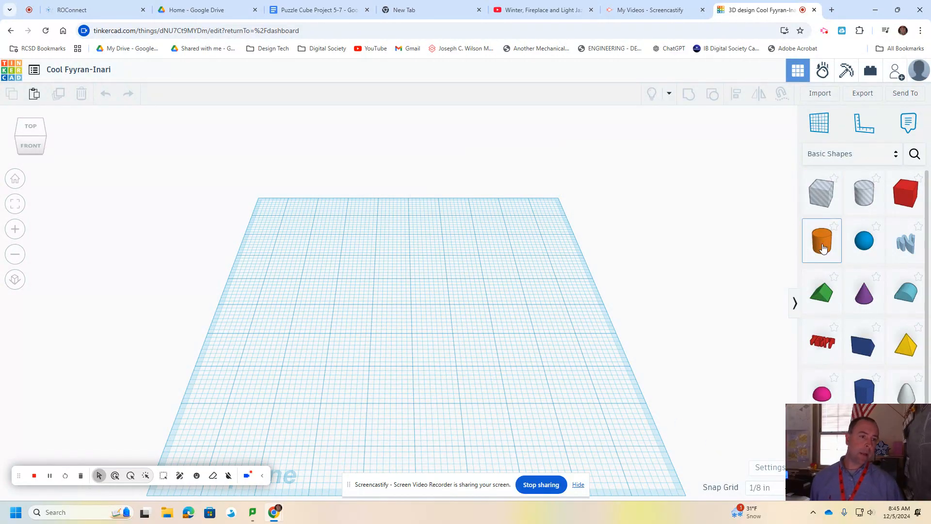
Place a solid cylinder near the middle of the workplane and set its base width and length to 2 in each.
mouse_move(823, 246)
left_mouse_down()
mouse_move(368, 296)
mouse_move(410, 309)
left_mouse_up()
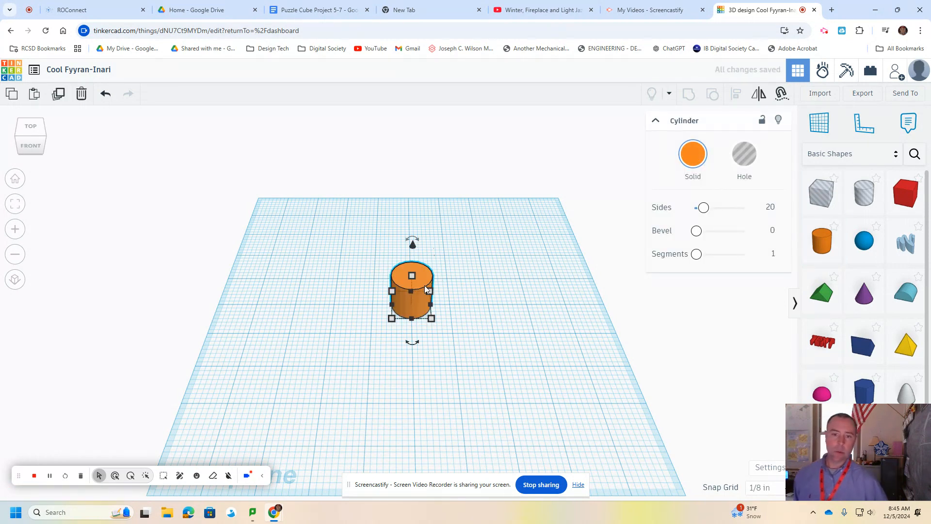
right_click_drag(454, 336, 453, 308)
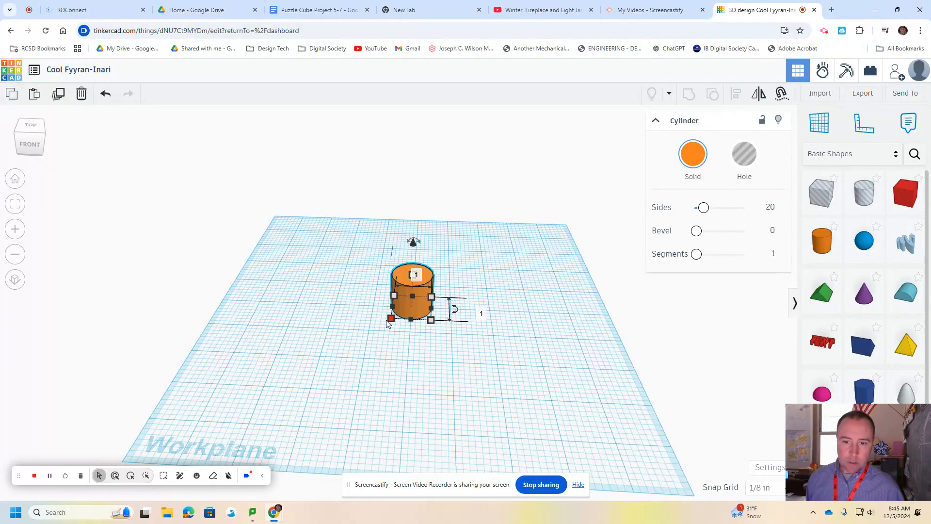
left_click_drag(391, 321, 380, 346)
left_click(402, 377)
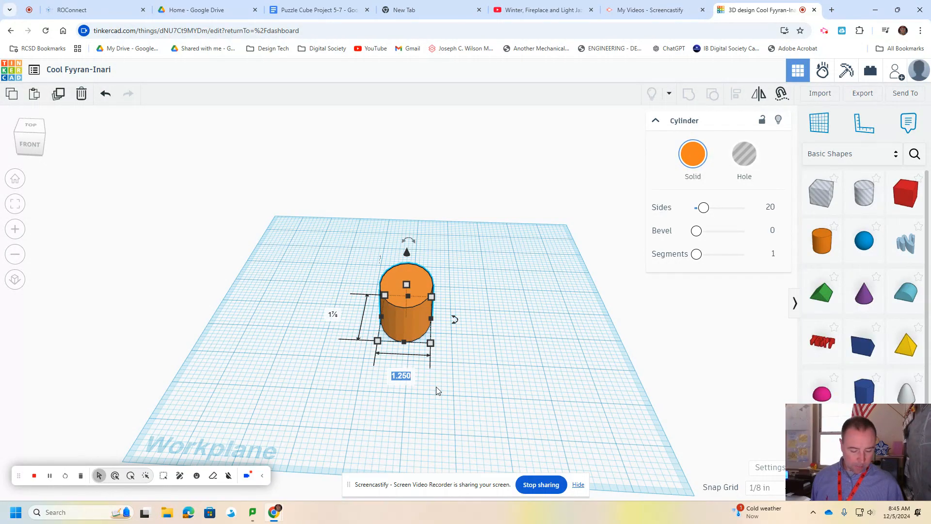
type("2")
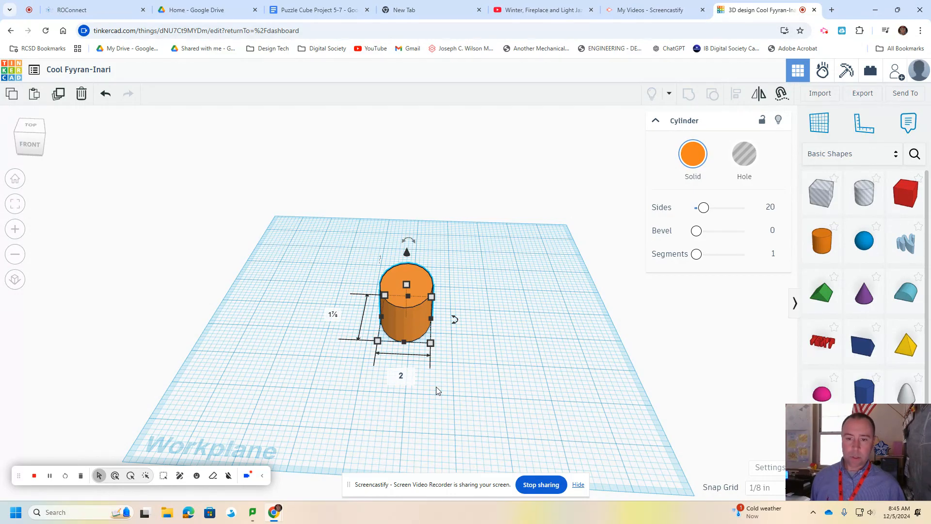
left_click(333, 316)
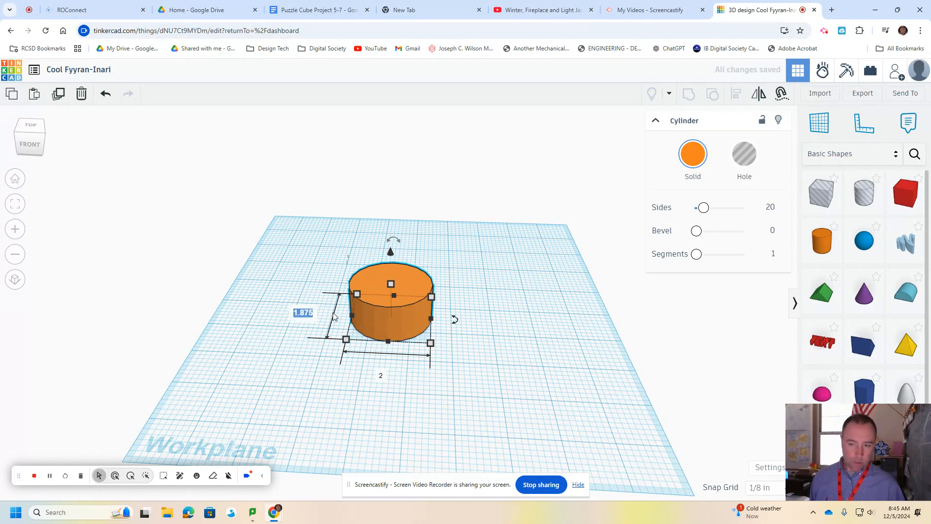
type("2")
key("Return")
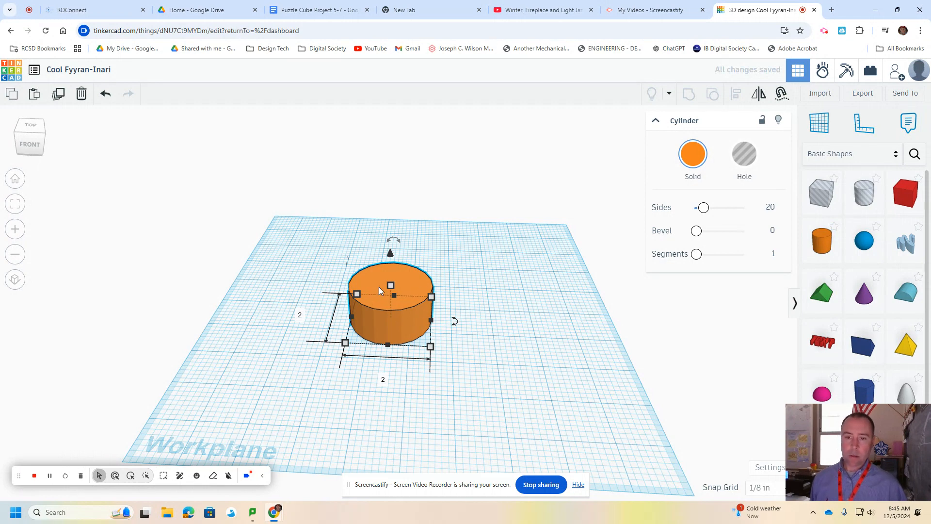
Stretch the cylinder to about 3⅛ in tall and raise it slightly above the workplane.
left_click_drag(391, 286, 388, 215)
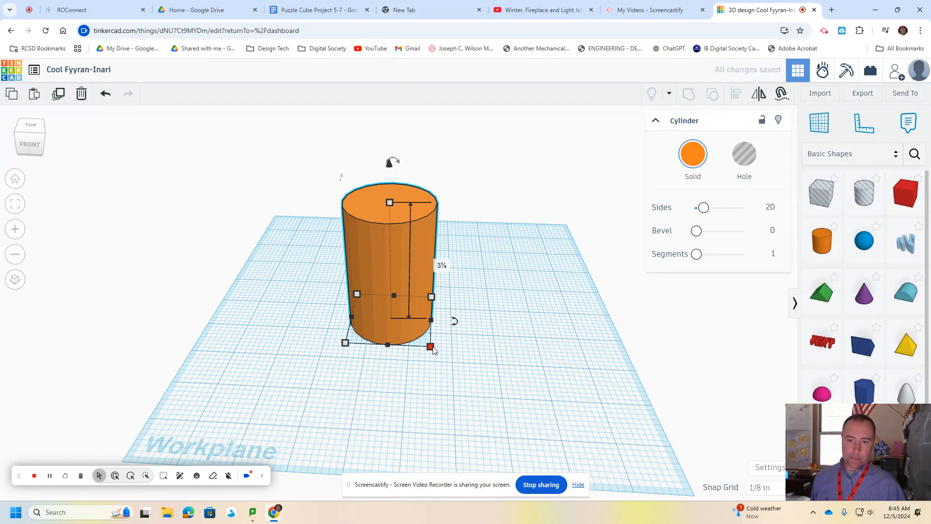
left_click_drag(391, 165, 391, 108)
right_click_drag(558, 326, 551, 310)
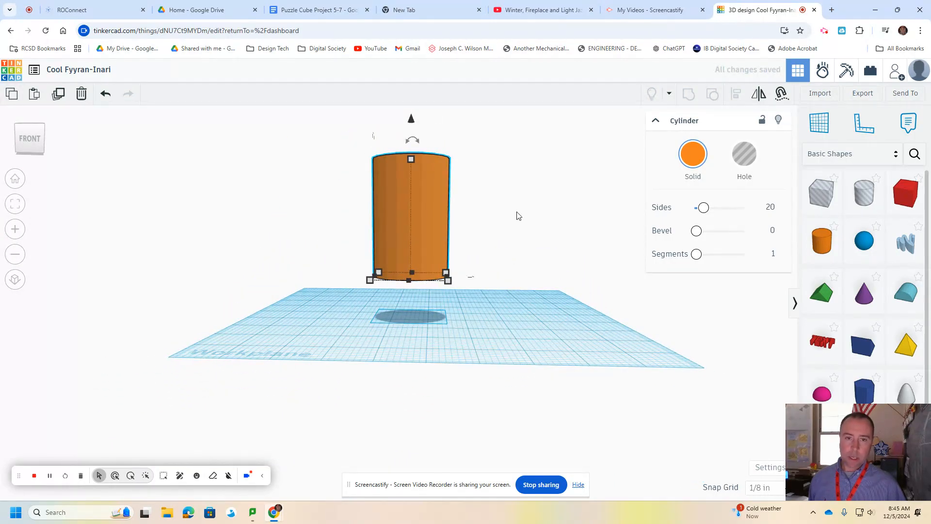
mouse_move(411, 121)
left_mouse_down()
mouse_move(409, 311)
mouse_move(398, 250)
mouse_move(409, 129)
left_mouse_up()
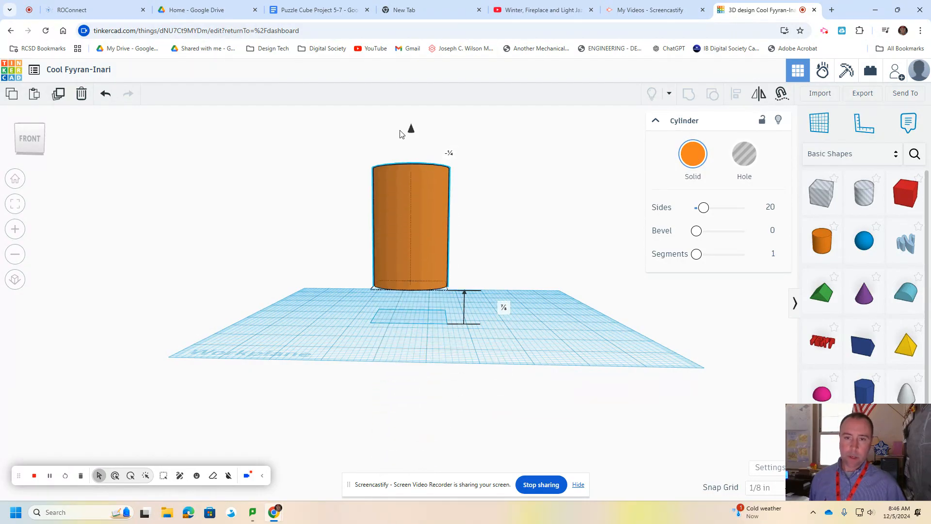
right_click_drag(560, 207, 532, 262)
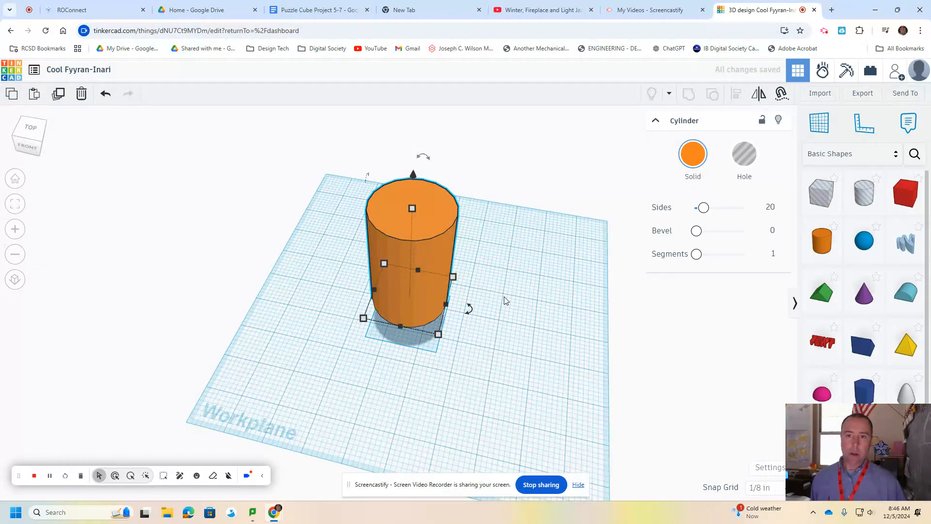
Rotate the cylinder about −22.5° around its vertical axis and shrink its base to about 1.25 by 1.37 in.
mouse_move(425, 156)
left_mouse_down()
mouse_move(482, 195)
mouse_move(525, 266)
mouse_move(466, 175)
mouse_move(412, 159)
left_mouse_up()
scroll(519, 228, "down", 1)
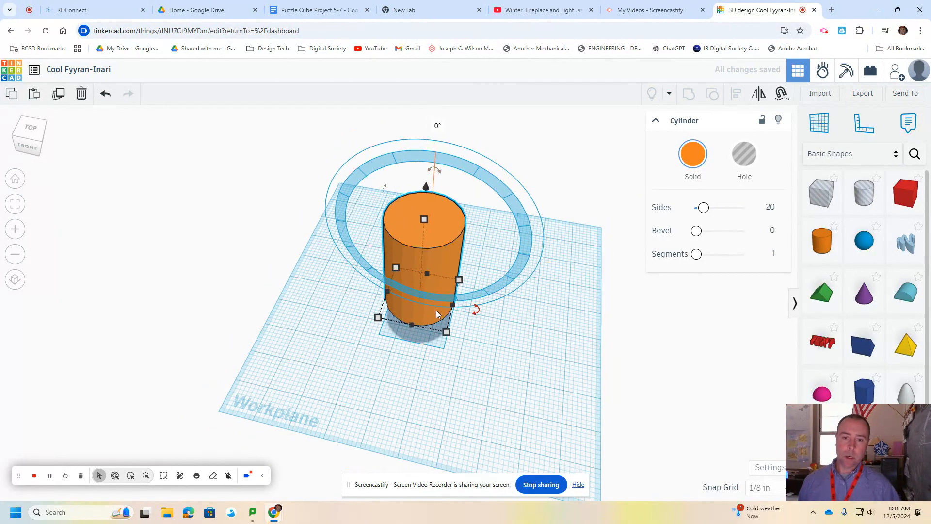
left_click_drag(479, 313, 460, 328)
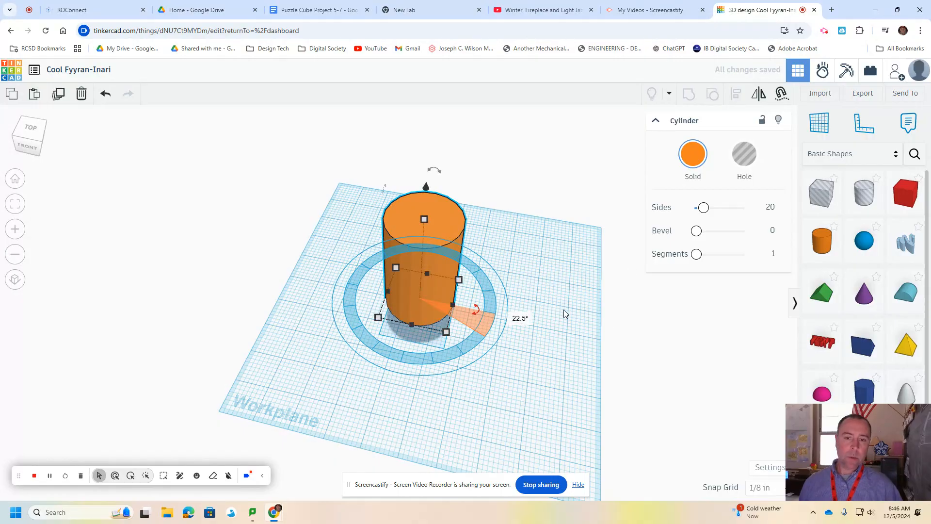
right_click_drag(561, 329, 575, 314)
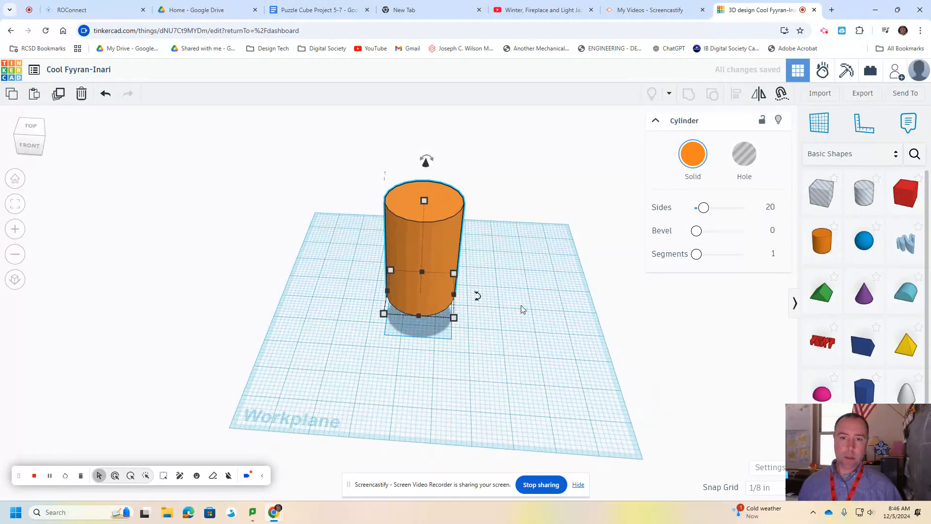
left_click_drag(454, 317, 433, 304)
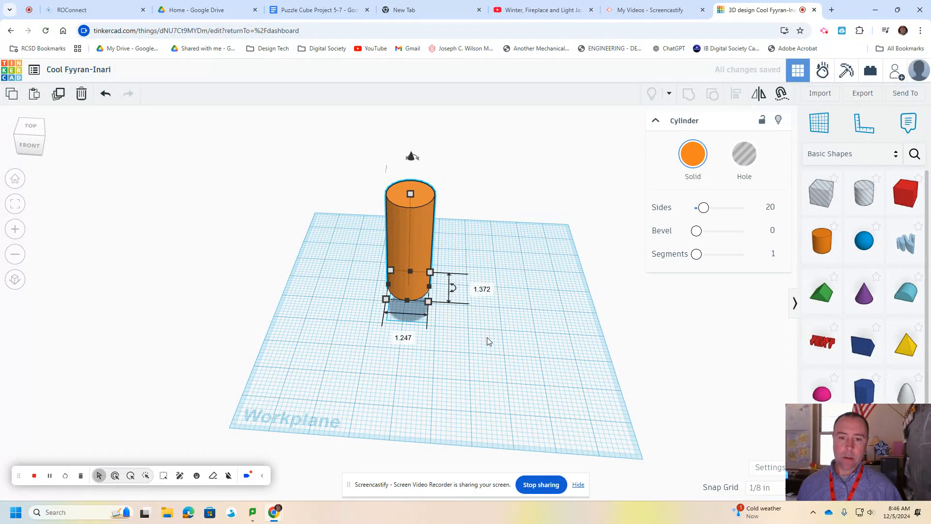
left_click(516, 369)
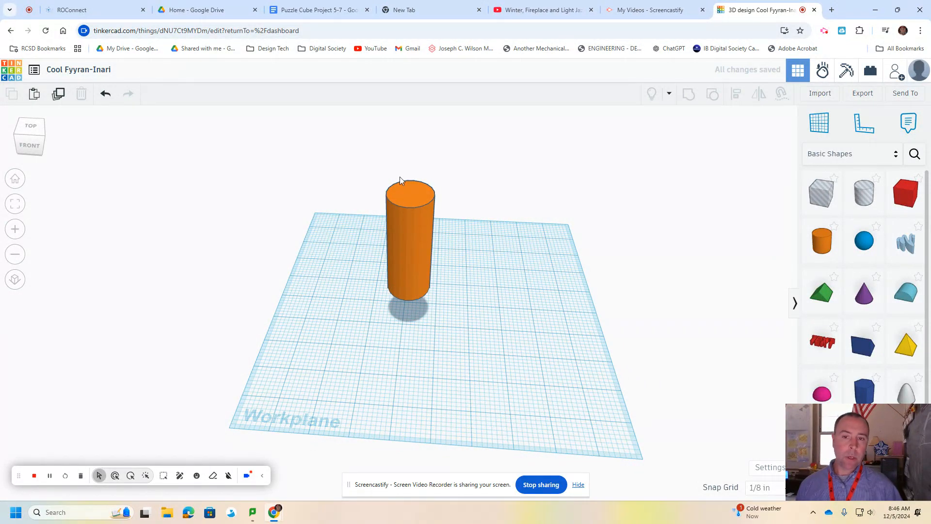
Place a cone on the cylinder's top face and enlarge its base to cover the top of the cylinder.
left_click(853, 292)
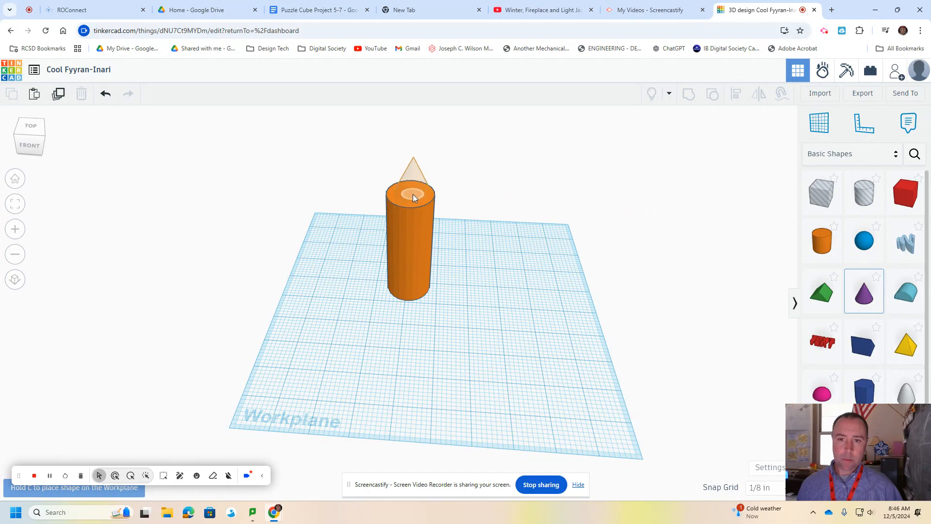
left_click(413, 194)
left_click_drag(431, 206, 388, 183)
right_click_drag(542, 293, 555, 269)
right_click_drag(338, 280, 528, 319)
left_click_drag(380, 184, 374, 179)
Set the cone's base width and length to 2 in each.
left_click(418, 152)
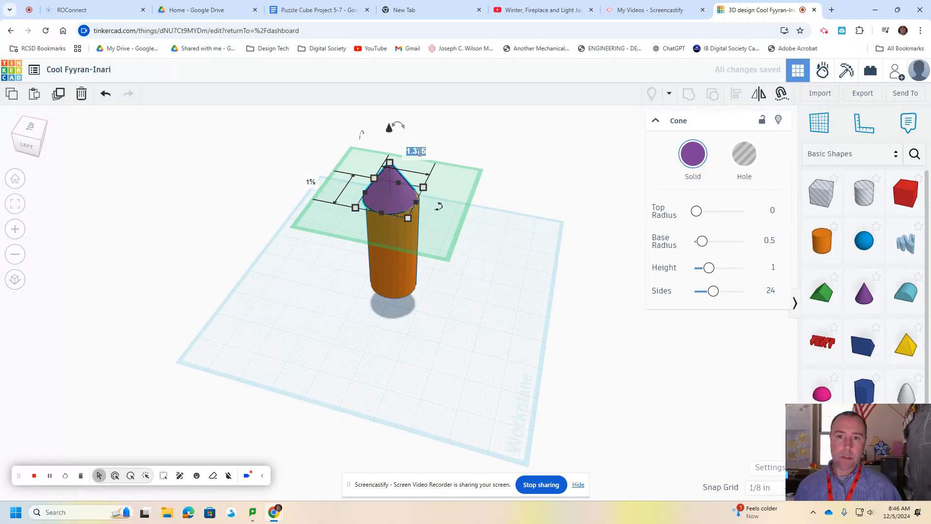
type("2")
key("Return")
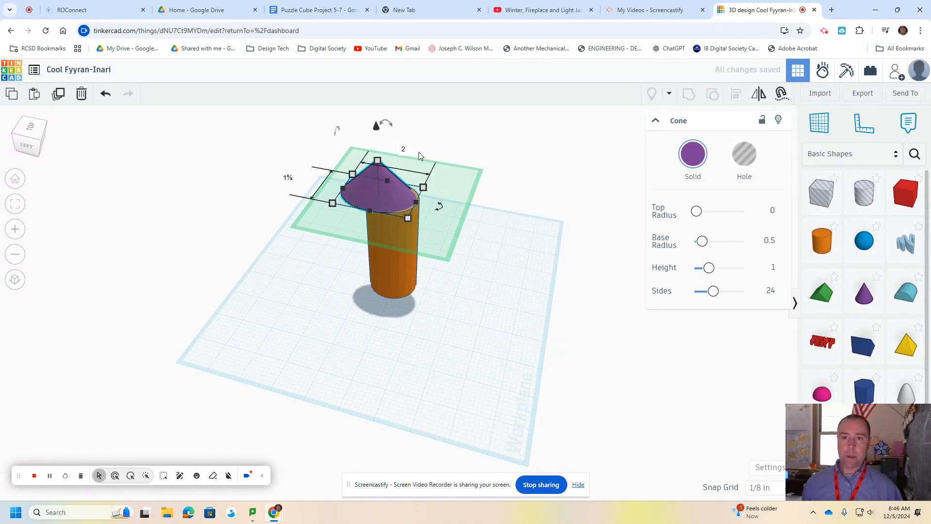
left_click(288, 179)
type("2")
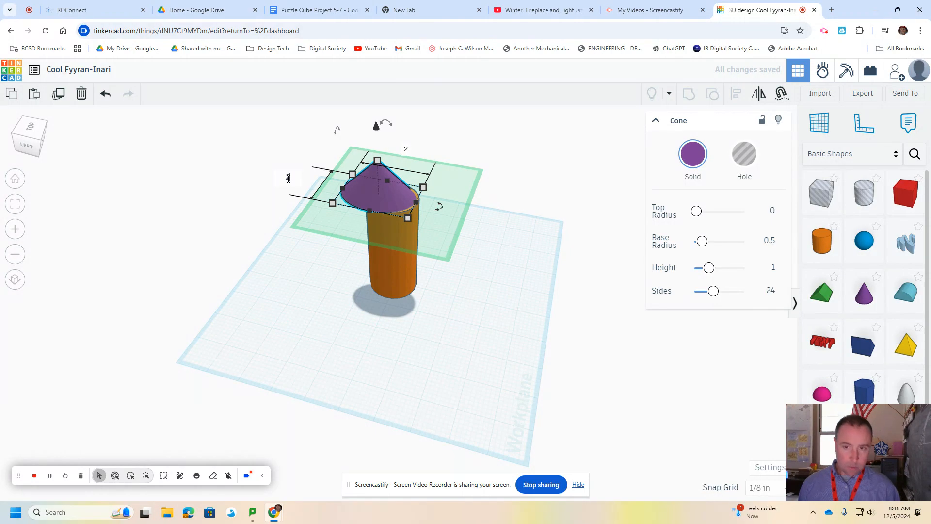
key("Return")
Set the orange cylinder's base width and length to 2 in each.
left_click(392, 273)
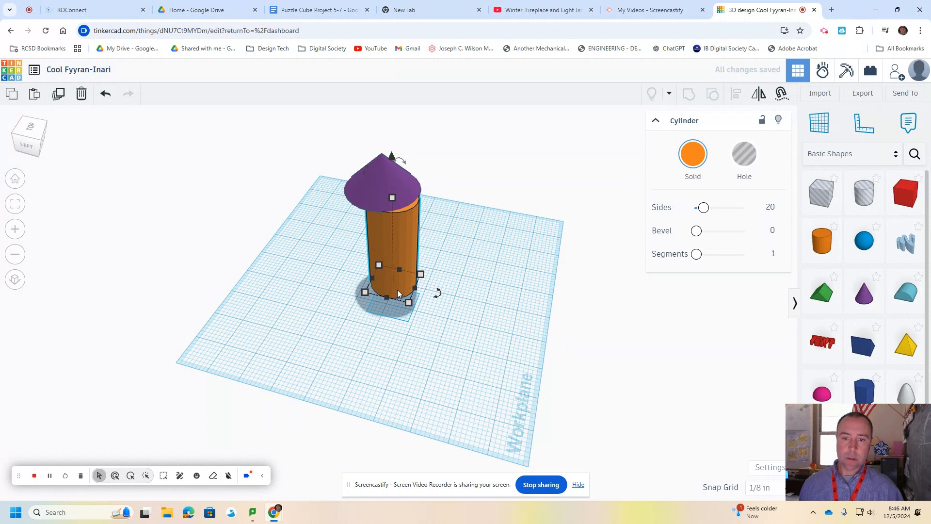
scroll(398, 293, "up", 1)
mouse_move(410, 303)
left_click(462, 298)
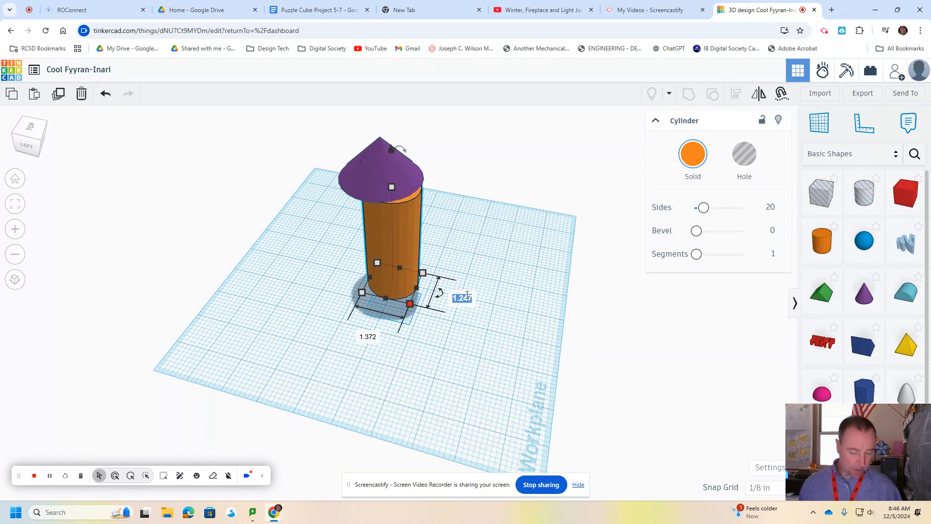
type("2")
key("Return")
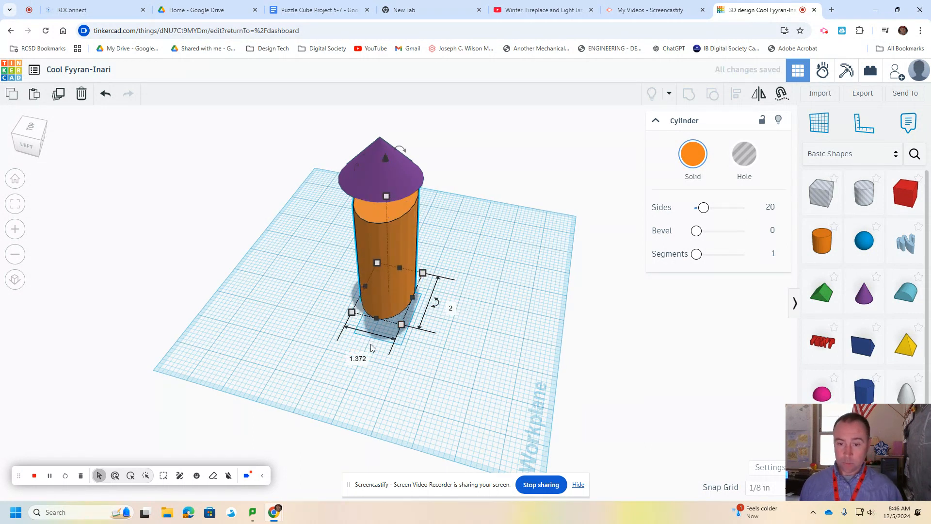
left_click(362, 360)
type("2")
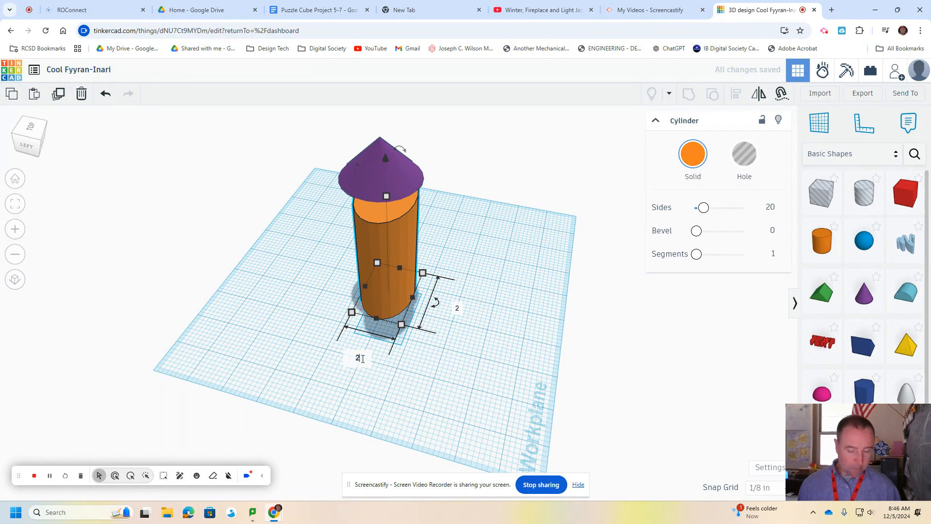
key("Return")
Center the cone over the cylinder's top face and stretch it to about 1¾ in tall.
left_click_drag(368, 180, 388, 199)
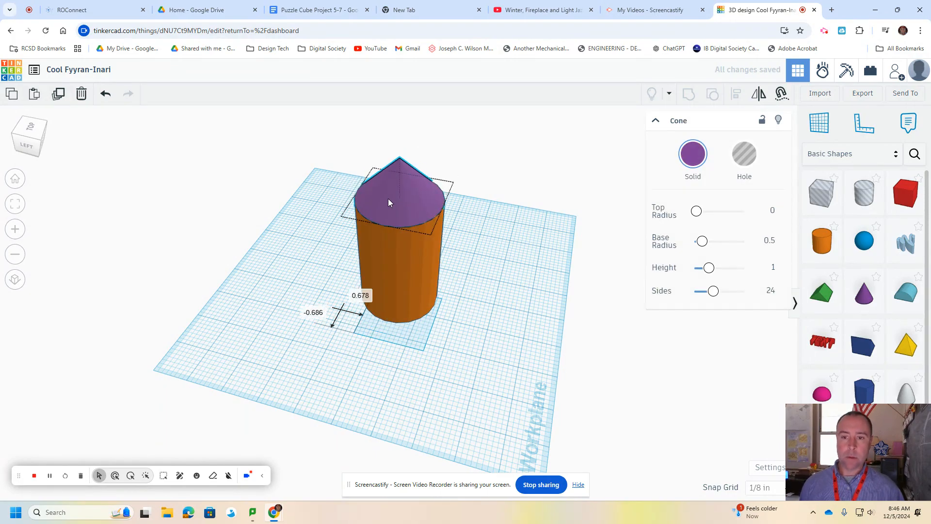
right_click_drag(484, 281, 358, 213)
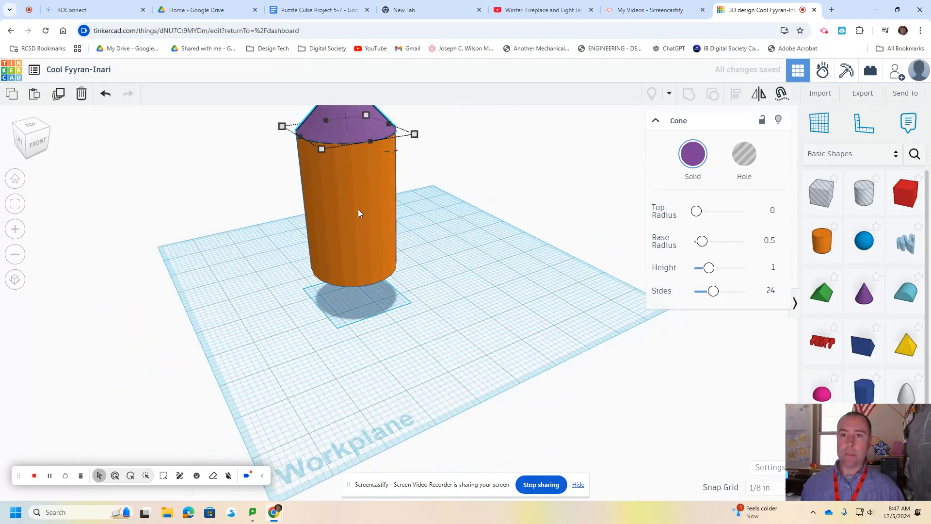
scroll(374, 217, "up", 2)
scroll(423, 238, "down", 2)
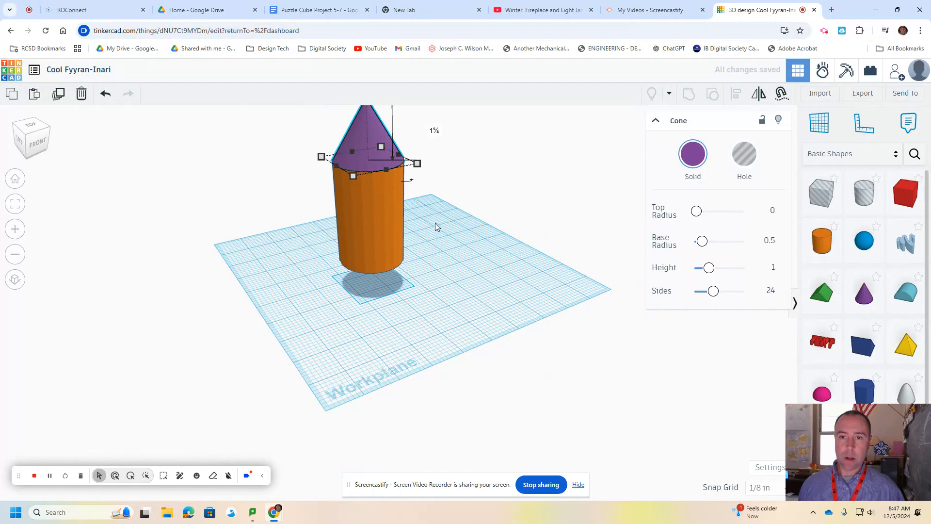
right_click_drag(443, 260, 441, 262)
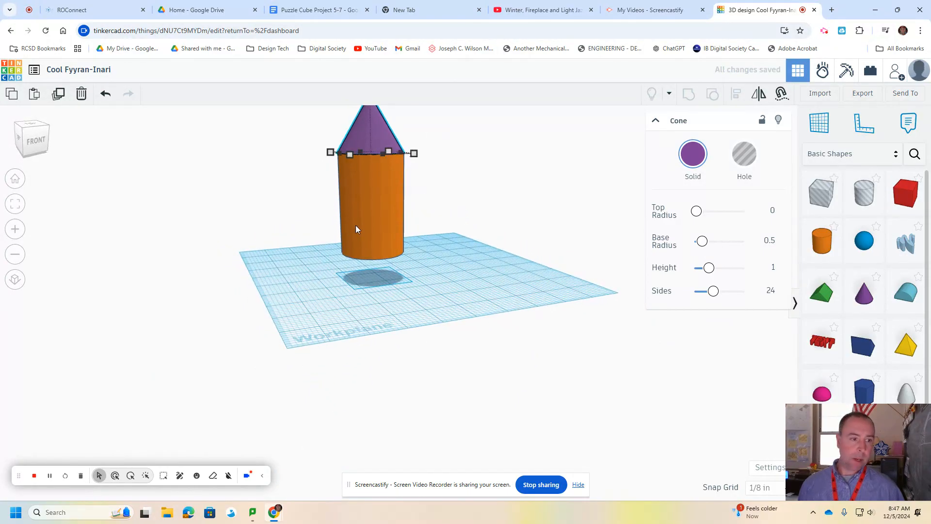
Place a roof shape on the workplane beside the rocket and reshape it into a thin, upright triangular fin.
left_click_drag(821, 291, 448, 275)
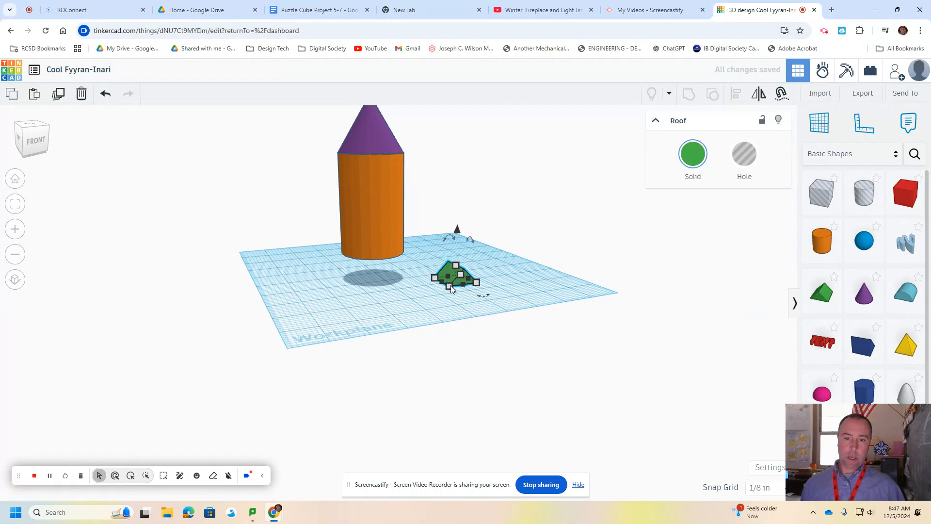
scroll(468, 278, "up", 5)
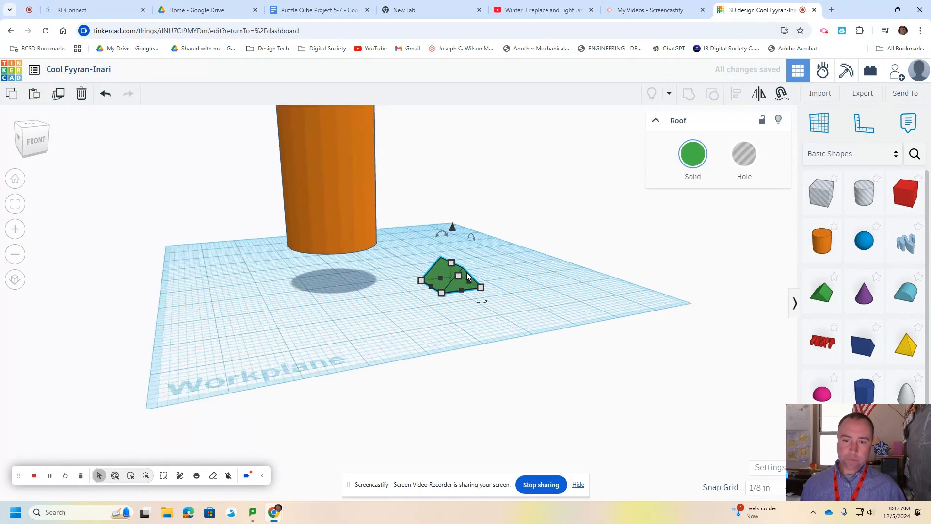
left_click_drag(457, 277, 518, 288)
left_click_drag(475, 265, 467, 260)
left_click_drag(519, 287, 522, 294)
mouse_move(523, 293)
right_mouse_down()
mouse_move(518, 334)
mouse_move(525, 304)
right_mouse_up()
left_click_drag(525, 303, 525, 330)
Rotate the fin around its vertical axis and move it closer to the rocket body.
left_click_drag(498, 245, 453, 320)
left_click_drag(522, 319, 555, 257)
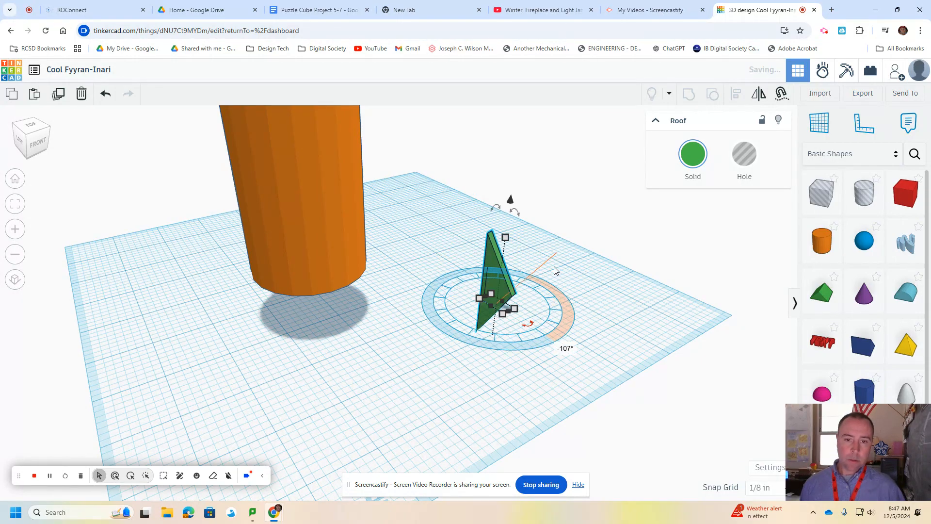
right_click_drag(573, 317, 548, 311)
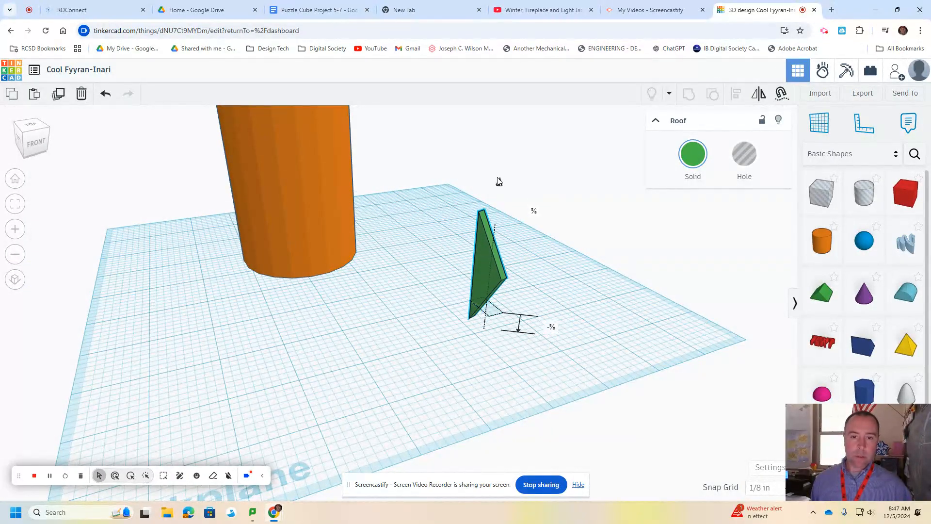
left_click_drag(483, 263, 426, 266)
scroll(459, 278, "down", 3)
scroll(460, 279, "down", 1)
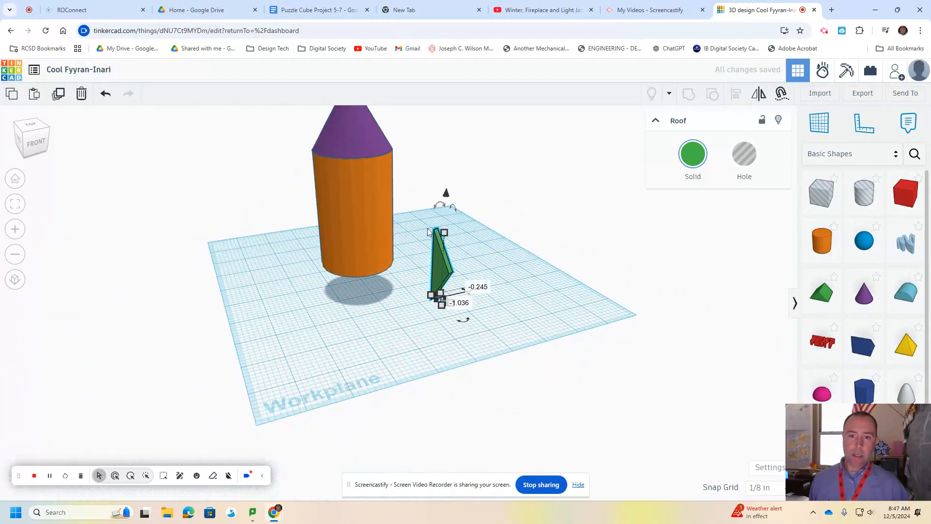
scroll(487, 263, "down", 1)
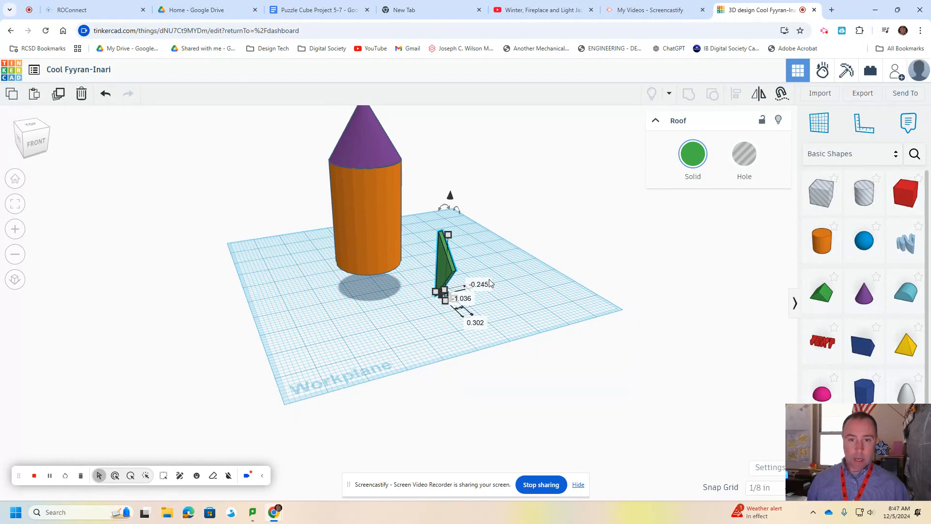
Duplicate the fin three times to make a set of four.
left_click(503, 257)
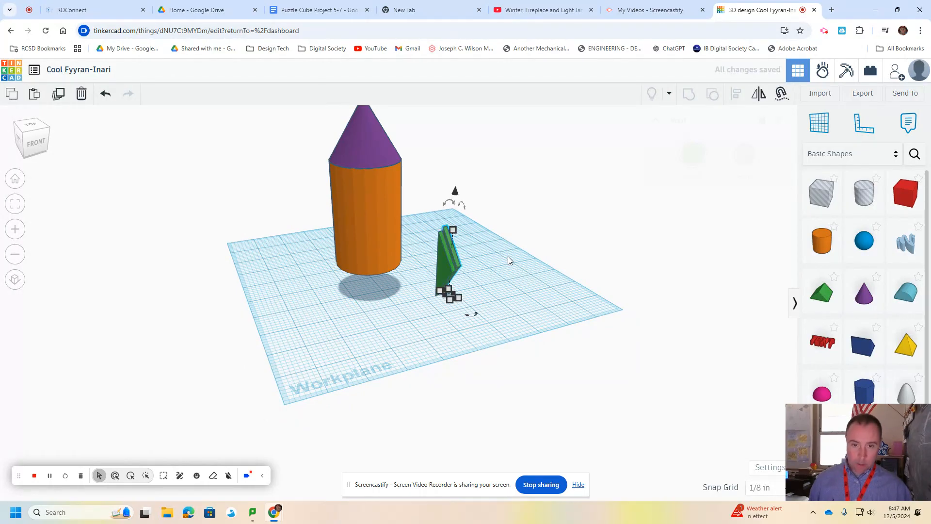
key("ctrl+d")
key("ctrl+d")
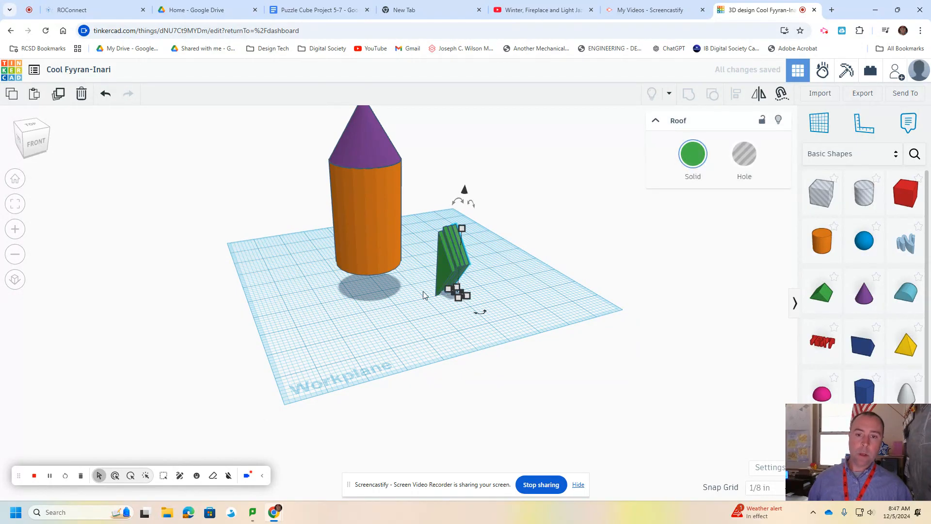
Rotate one fin 90° around its vertical axis, raise it, and set it against the left side of the cylinder.
left_click_drag(445, 274, 344, 292)
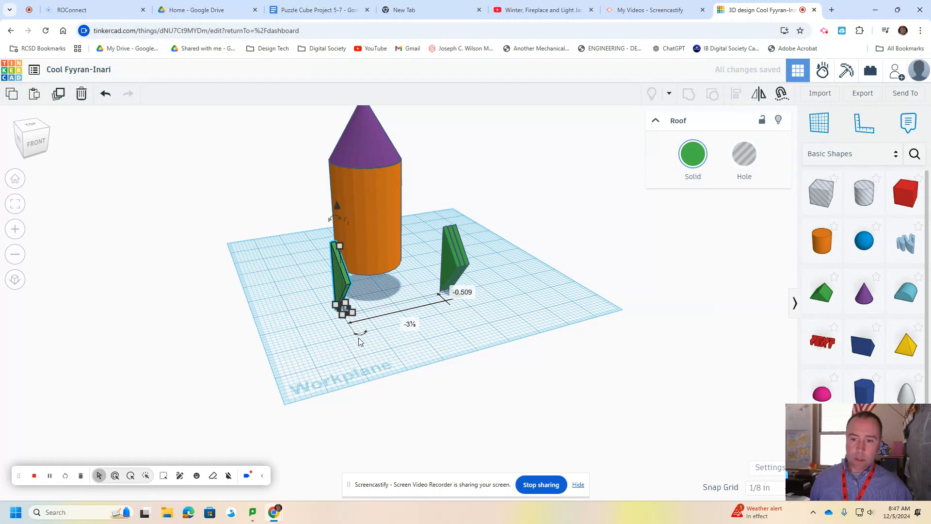
left_click_drag(360, 339, 315, 319)
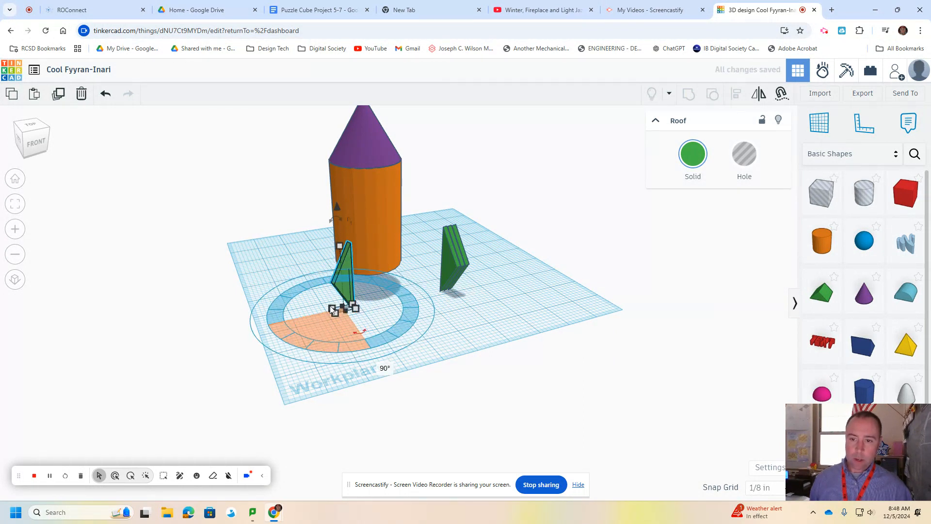
left_click_drag(337, 209, 339, 190)
mouse_move(346, 260)
left_mouse_down()
mouse_move(347, 245)
mouse_move(332, 249)
left_mouse_up()
right_click_drag(417, 310, 306, 320)
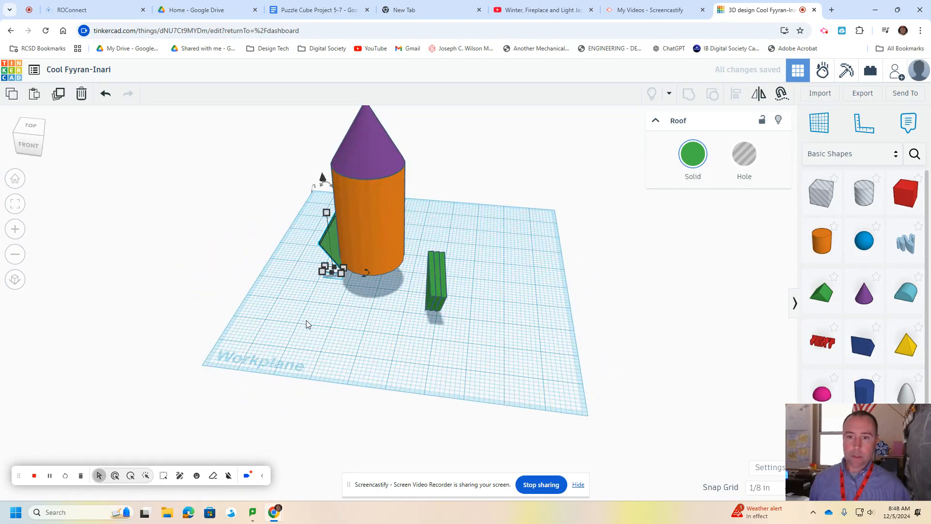
right_click_drag(342, 308, 455, 311)
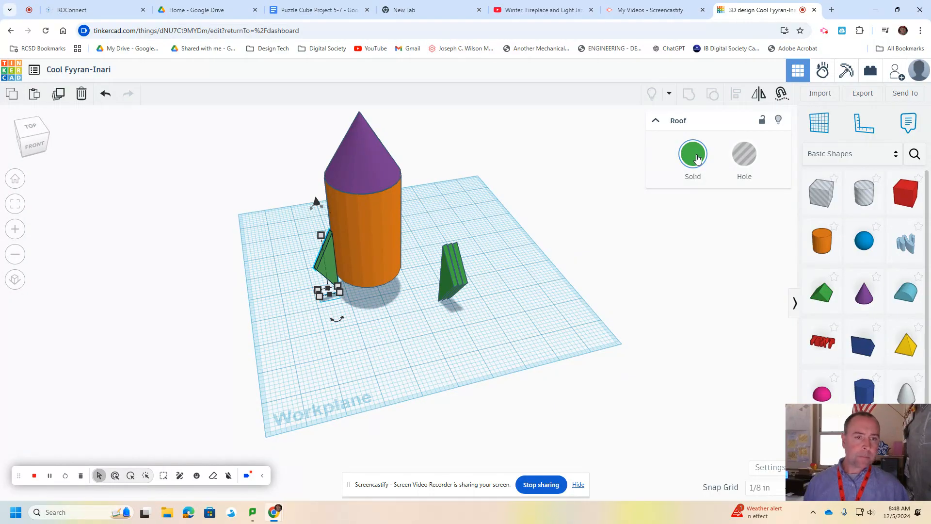
Try the attached fin as a hole overlapping the cylinder and restore it to a solid.
left_click(696, 157)
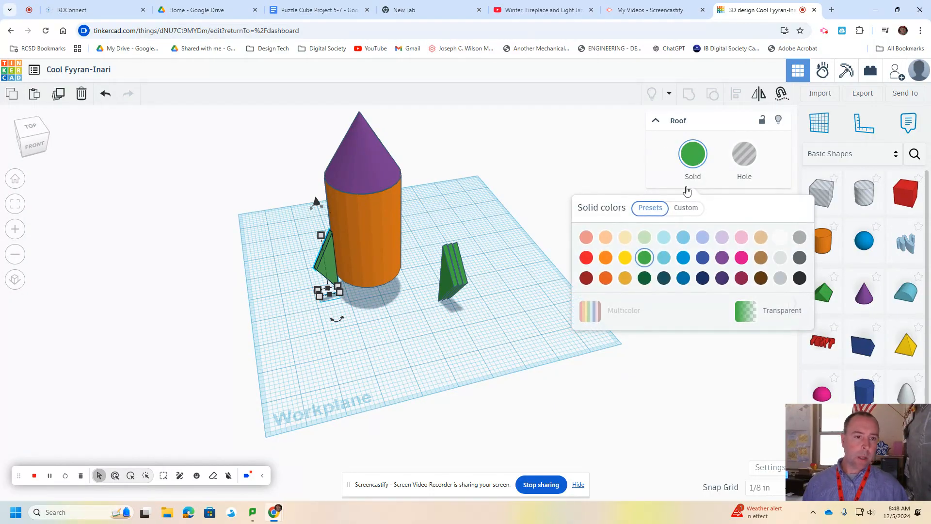
left_click(686, 154)
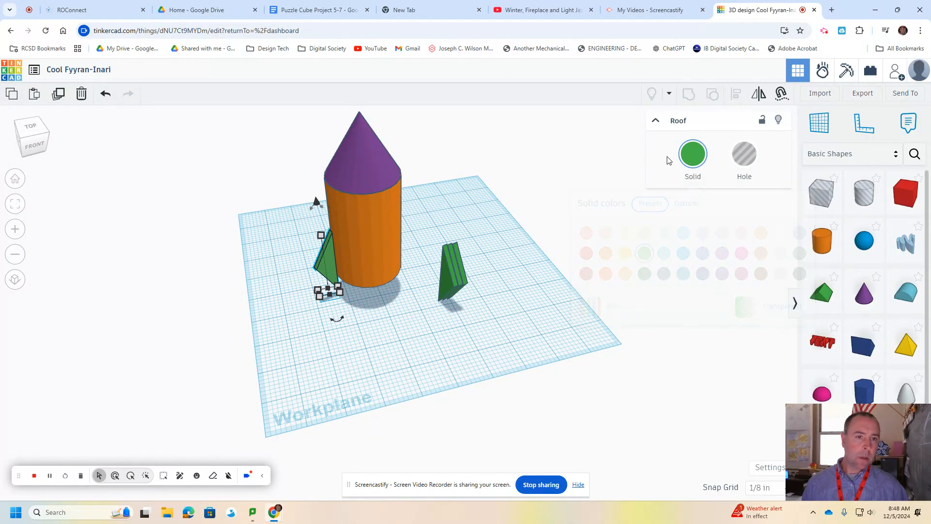
left_click(749, 162)
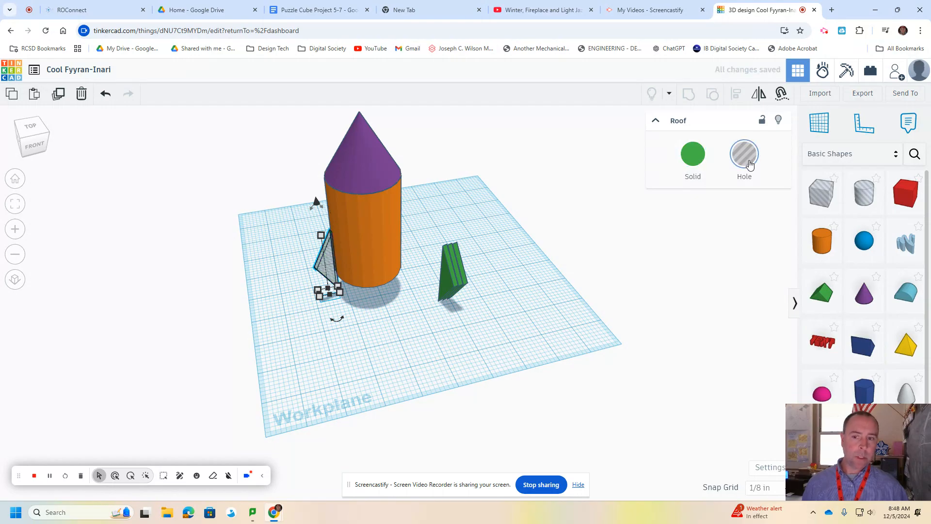
left_click_drag(343, 258, 373, 278)
left_click(692, 154)
Move the left fin back against the cylinder's side and raise it slightly.
left_click_drag(371, 278, 338, 272)
left_click_drag(324, 210, 328, 196)
Place a second fin against the front of the cylinder and raise it above the workplane.
left_click_drag(448, 289, 391, 284)
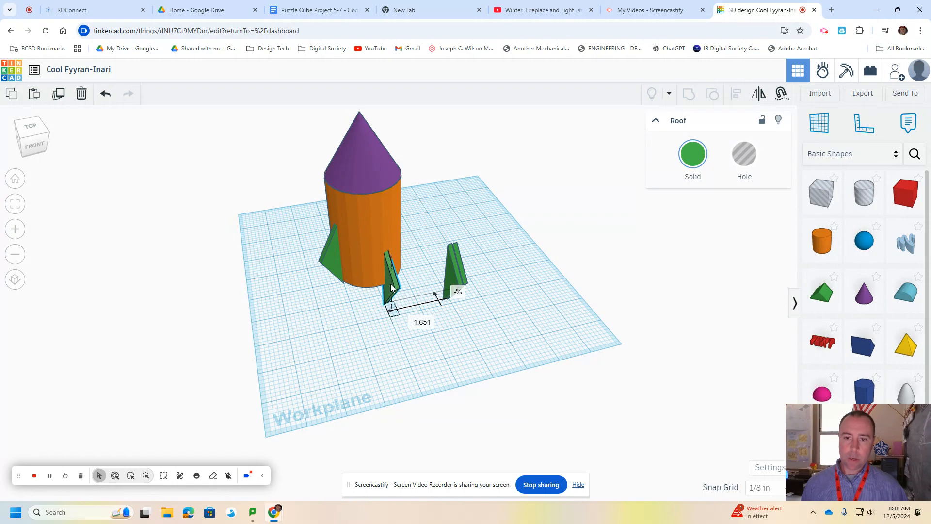
left_click_drag(394, 221, 393, 197)
Rotate a third fin to point outward, attach it to a free side of the cylinder, and raise it.
right_click_drag(398, 310, 218, 293)
left_click_drag(390, 269, 446, 253)
right_click_drag(471, 324, 431, 342)
left_click_drag(454, 328, 478, 299)
left_click_drag(438, 262, 420, 250)
left_click_drag(419, 197, 420, 176)
Turn the last loose fin to face outward and attach it to the remaining side of the cylinder, raised above the workplane.
left_click_drag(383, 295, 464, 244)
right_click_drag(464, 243, 255, 294)
left_click_drag(497, 333, 462, 307)
left_click_drag(474, 271, 453, 255)
left_click_drag(460, 200, 456, 179)
Adjust the back fin's position against the cylinder and rotate it 22.5° around its vertical axis.
left_click_drag(398, 248, 397, 248)
right_click_drag(511, 300, 348, 293)
left_click_drag(399, 254, 419, 249)
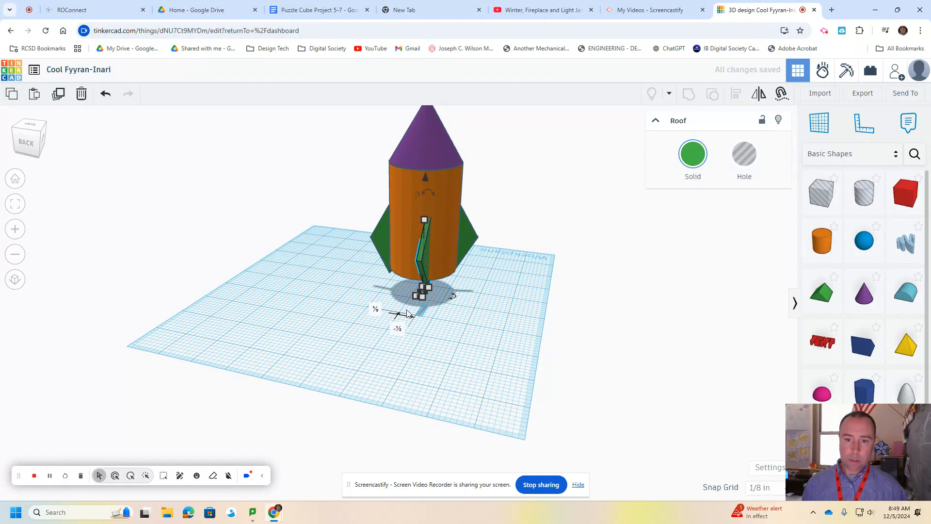
left_click_drag(457, 296, 459, 294)
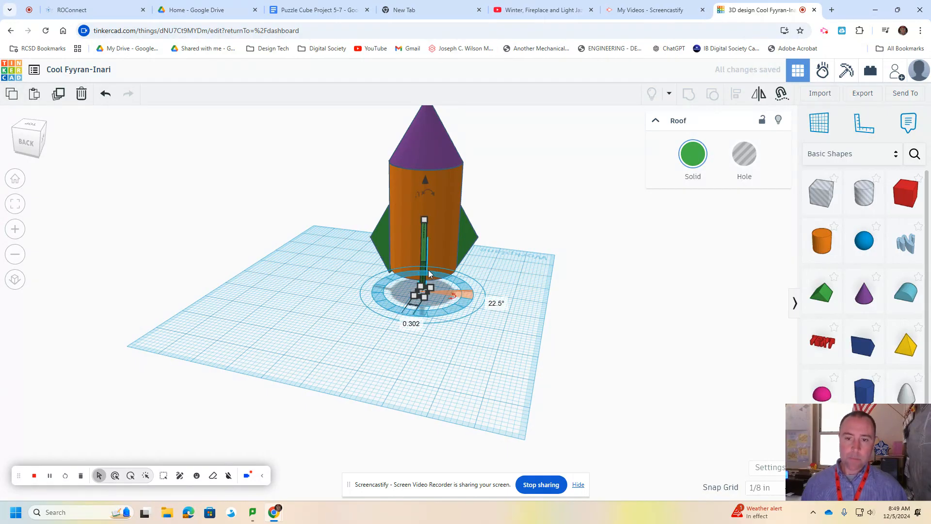
Place a new cylinder on the workplane beside the rocket and color it black.
right_click_drag(406, 365, 503, 344)
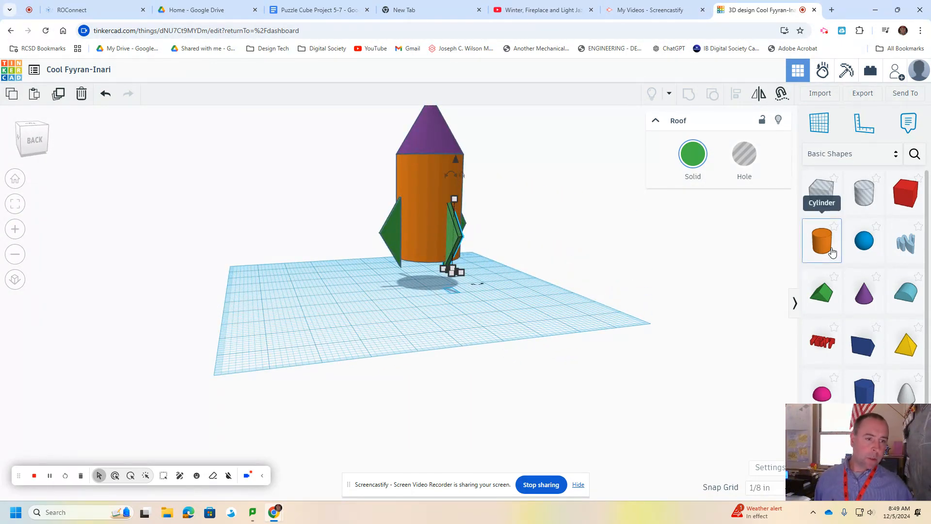
left_click_drag(833, 252, 486, 319)
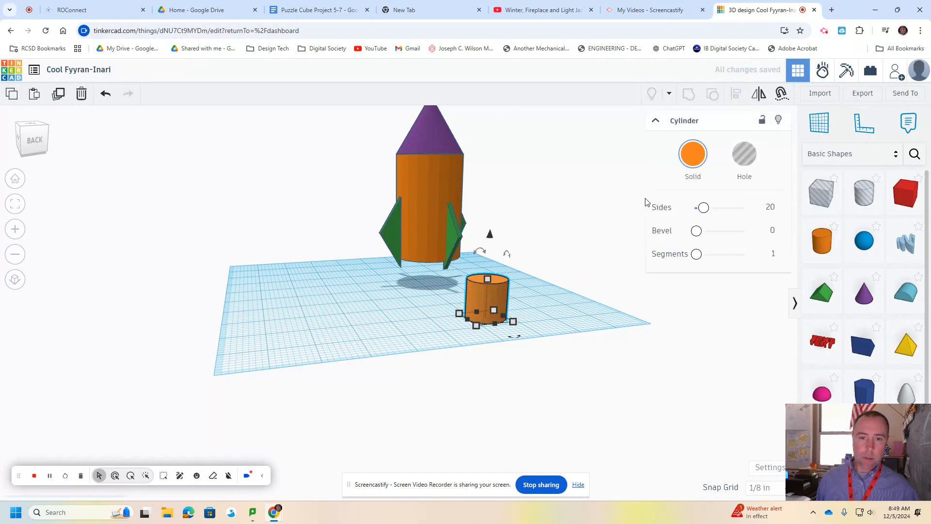
left_click(693, 154)
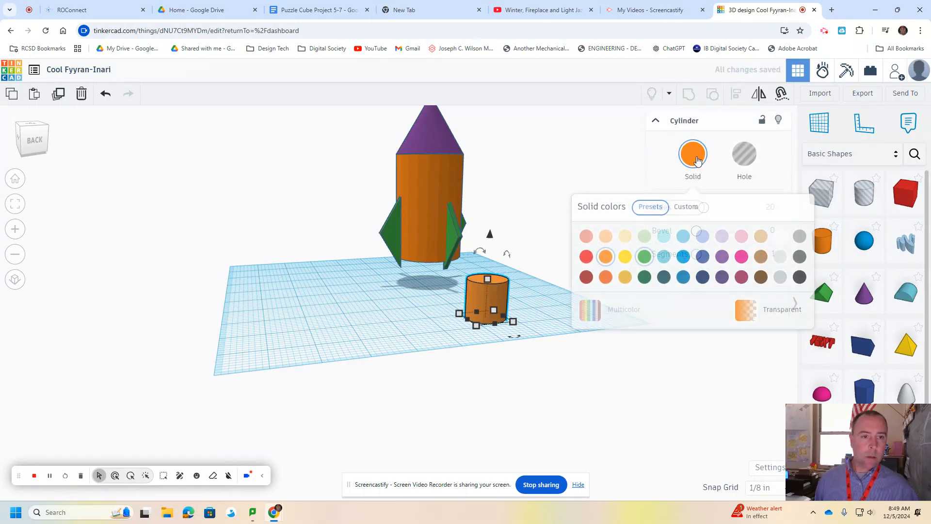
left_click(800, 279)
Center the black cylinder beneath the rocket body as an engine and adjust its base to be narrower than the body.
left_click_drag(488, 305, 427, 266)
right_click_drag(508, 295, 403, 287)
mouse_move(404, 287)
left_mouse_down()
mouse_move(422, 280)
mouse_move(404, 272)
left_mouse_up()
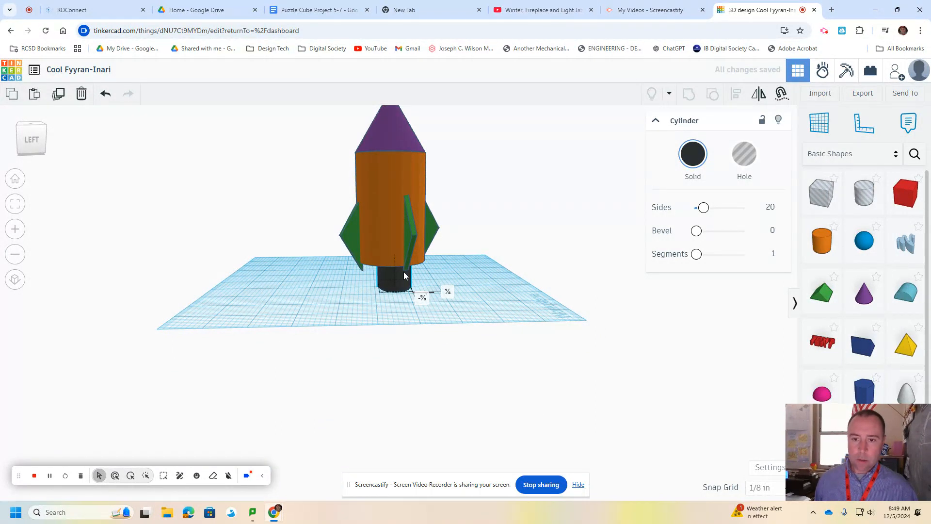
right_click_drag(498, 271, 403, 288)
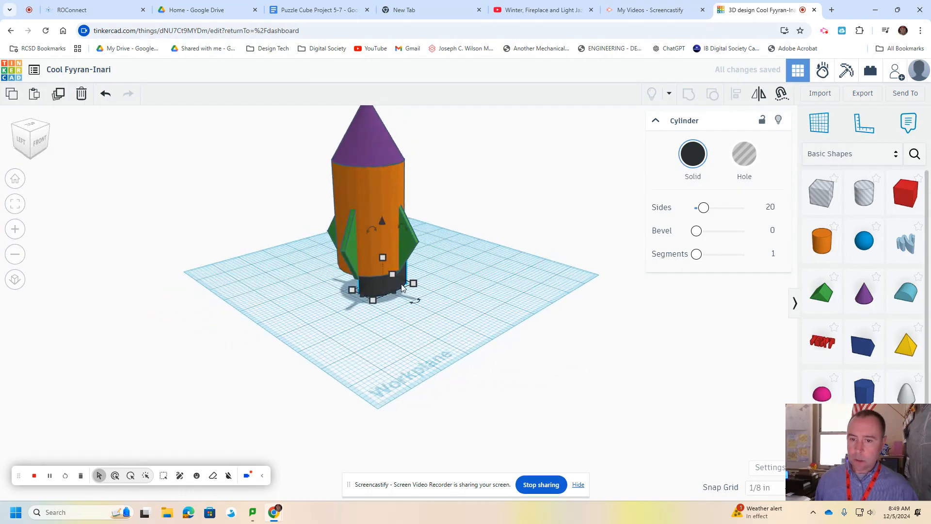
left_click_drag(414, 284, 400, 290)
right_click_drag(460, 282, 419, 278)
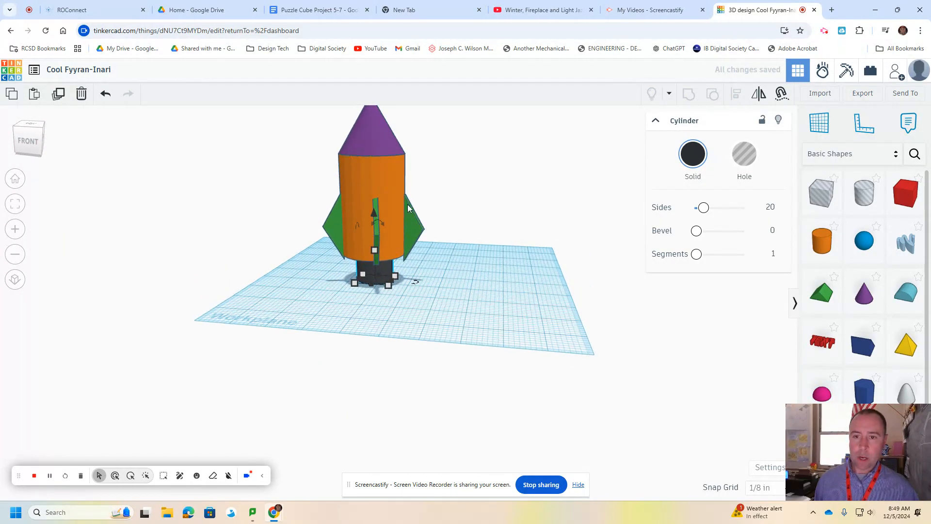